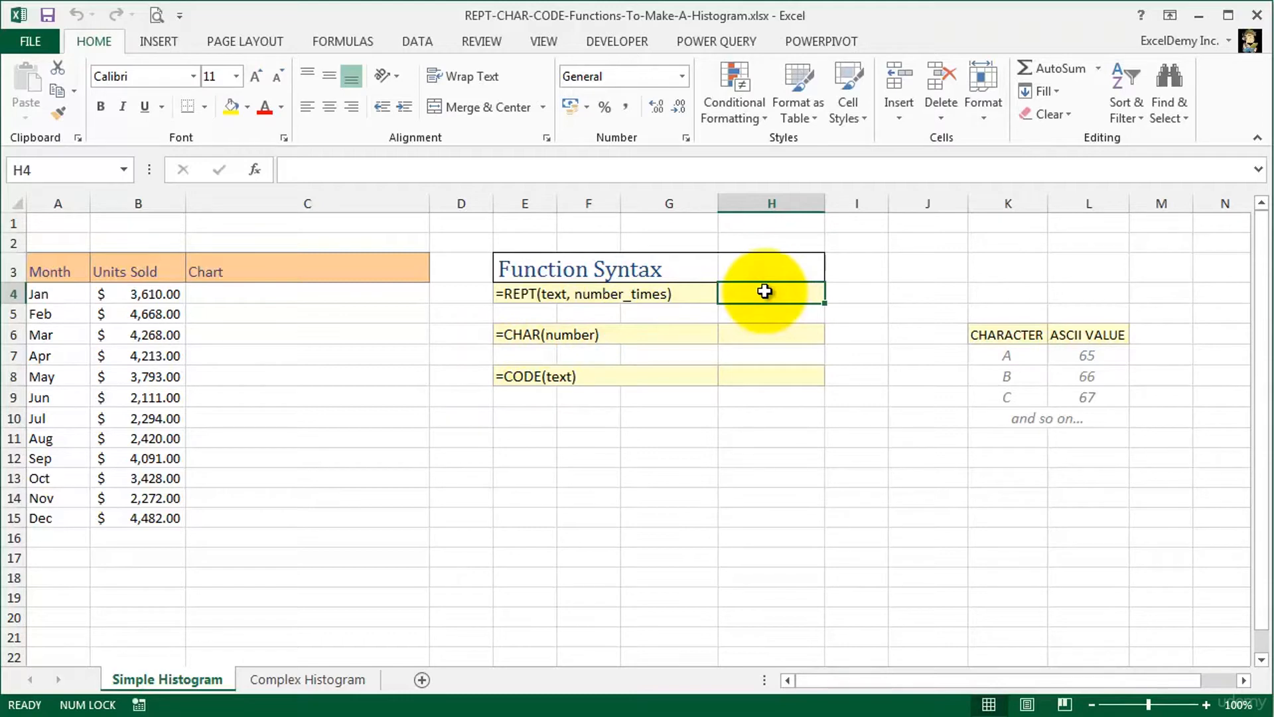
- Enter =REPT("*",10) in H4 as the example for the REPT syntax
text(=rept()
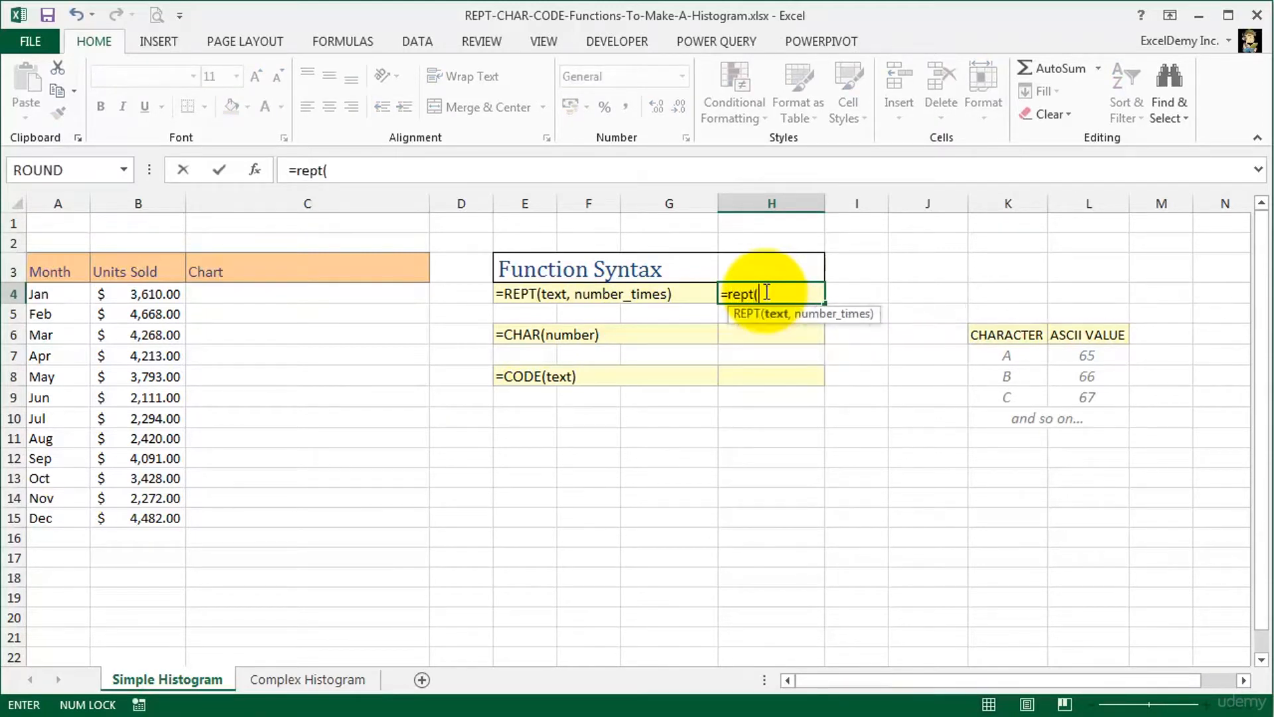
text("*",10))
key(Return)
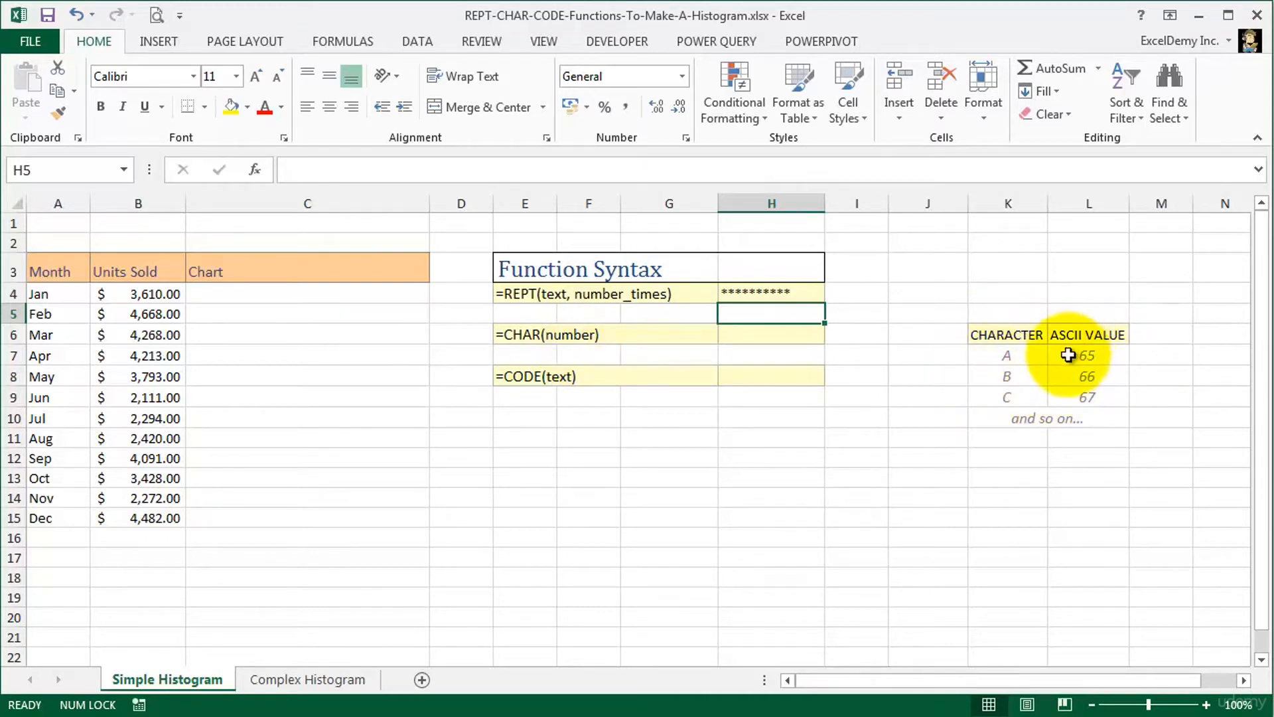
- Enter =CHAR(65) in H6 as the example for the CHAR syntax
click(784, 334)
text(=)
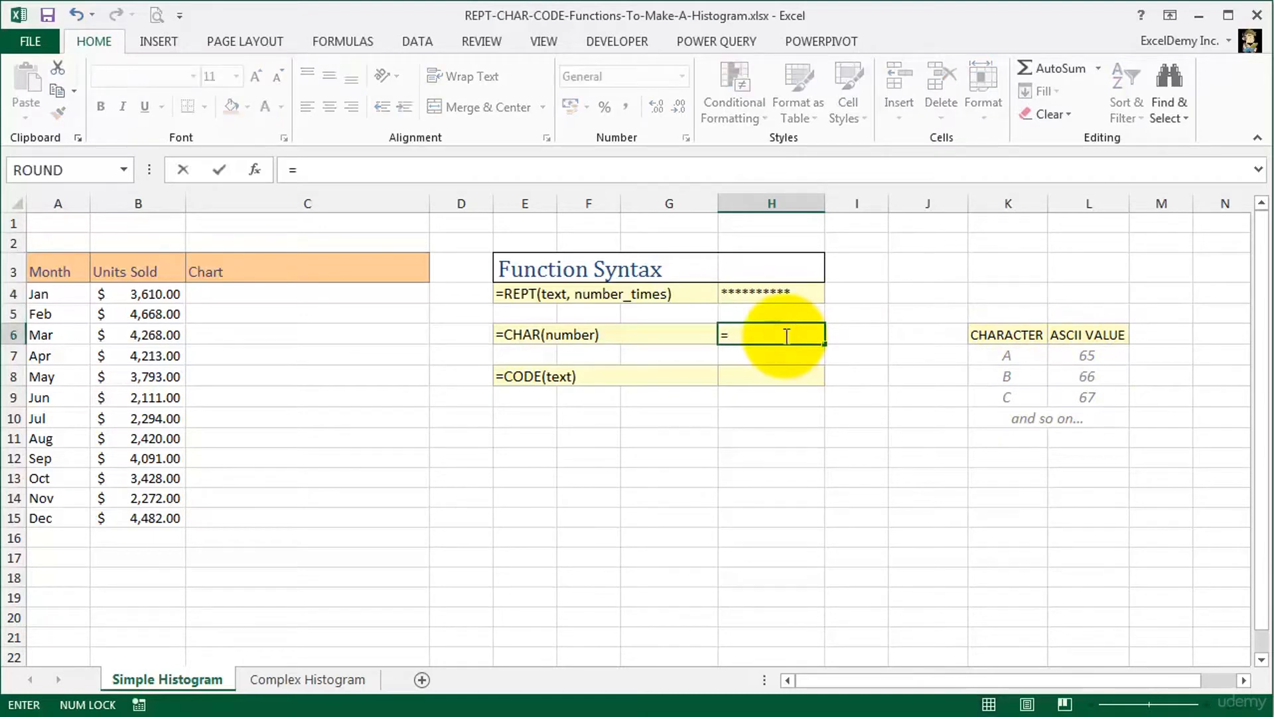
text(char()
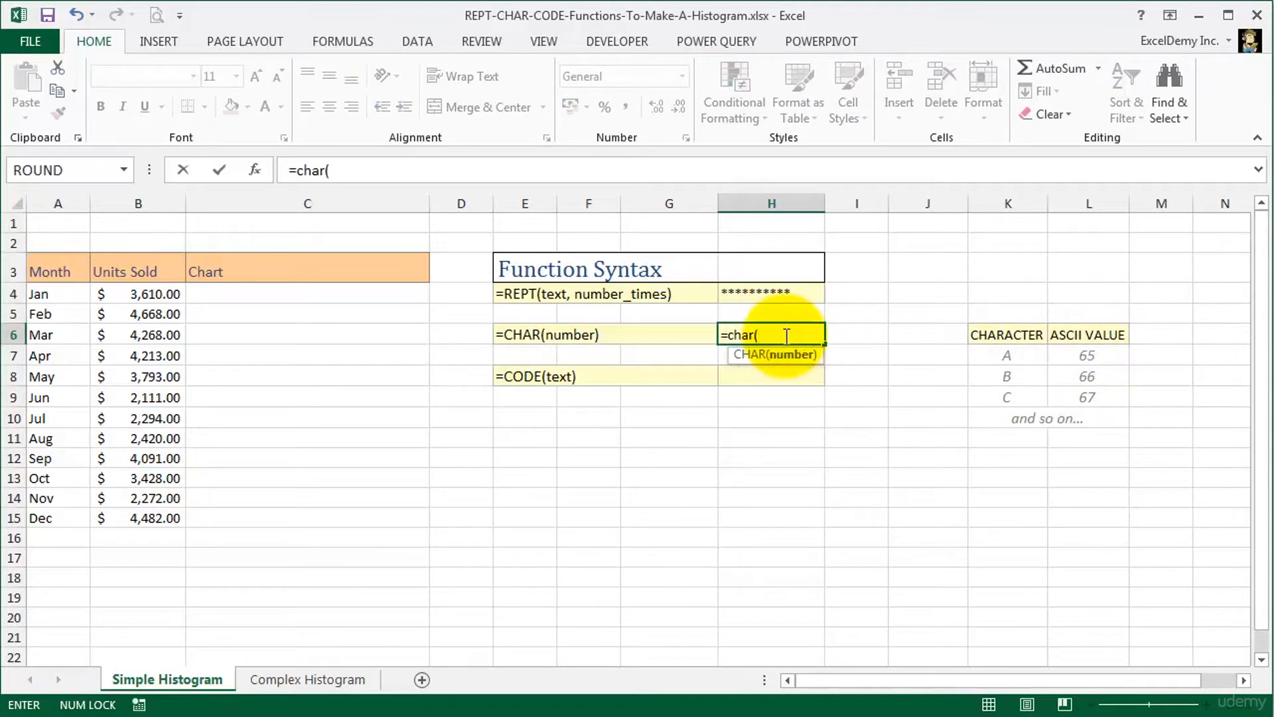
text(65))
key(Return)
click(785, 335)
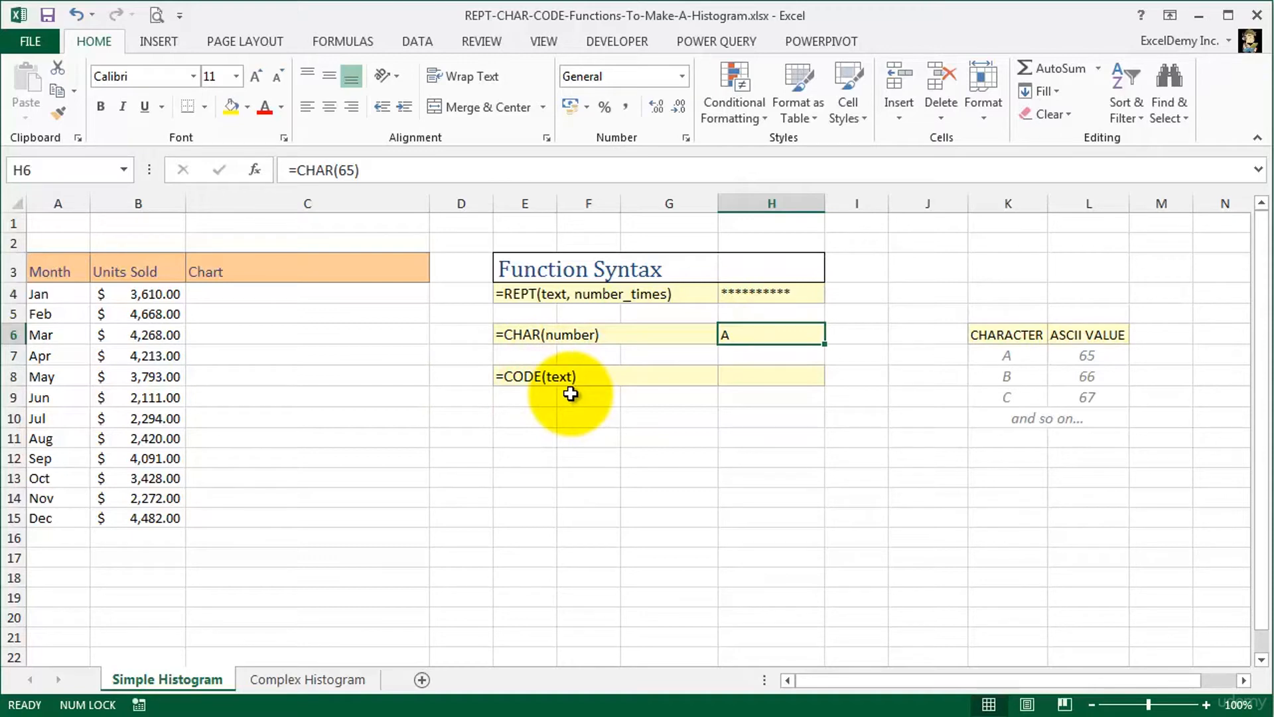
- Enter =CODE("A") in H8 as the example for the CODE syntax
click(773, 368)
text(=)
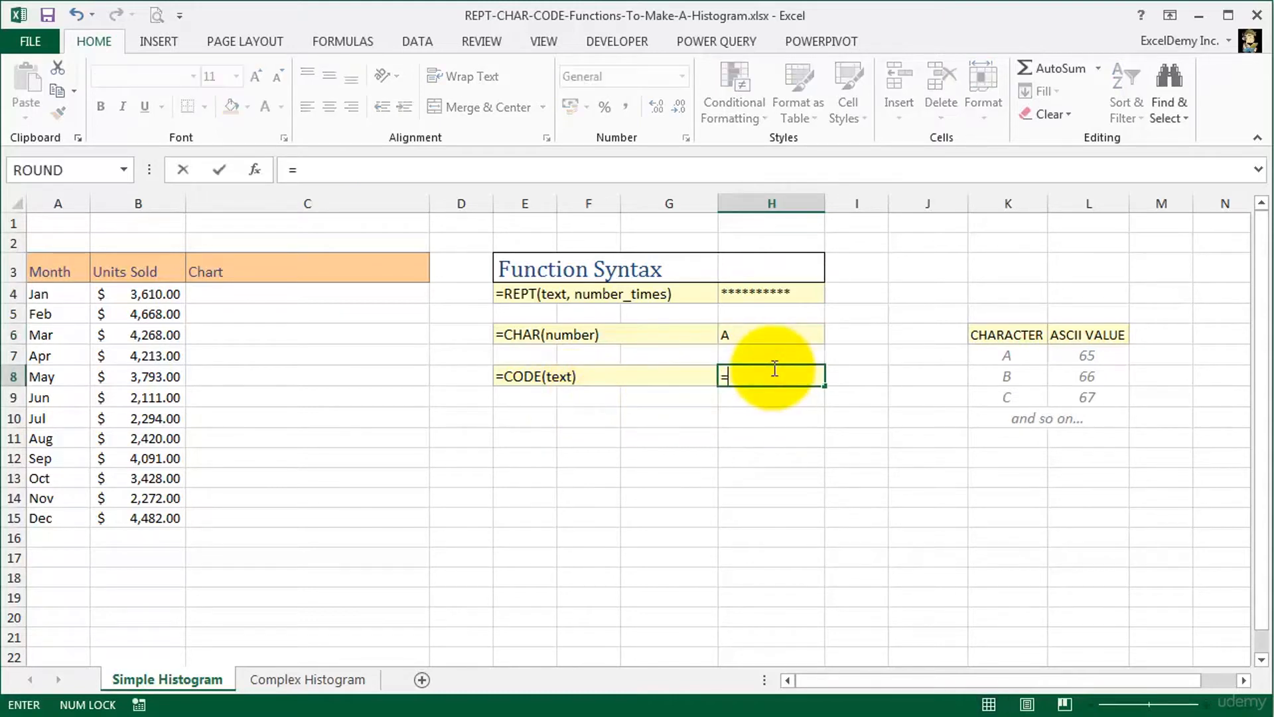
text(code()
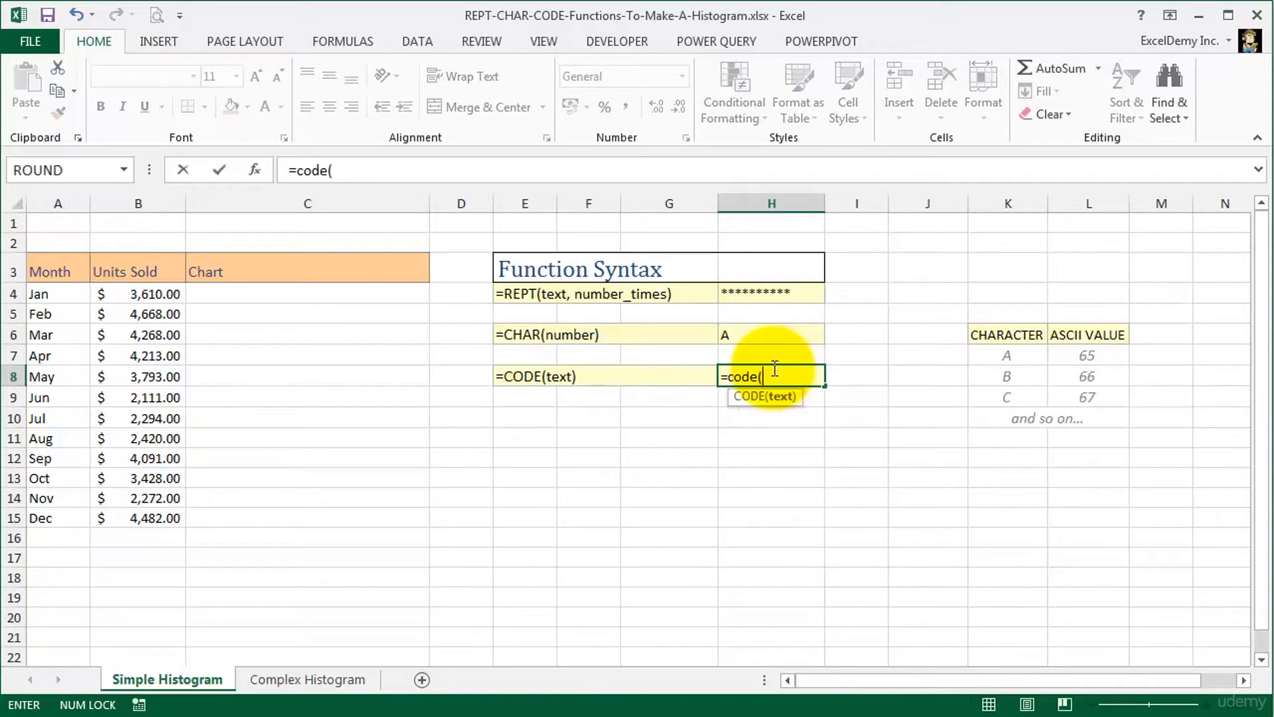
text("A")
key(Return)
click(773, 367)
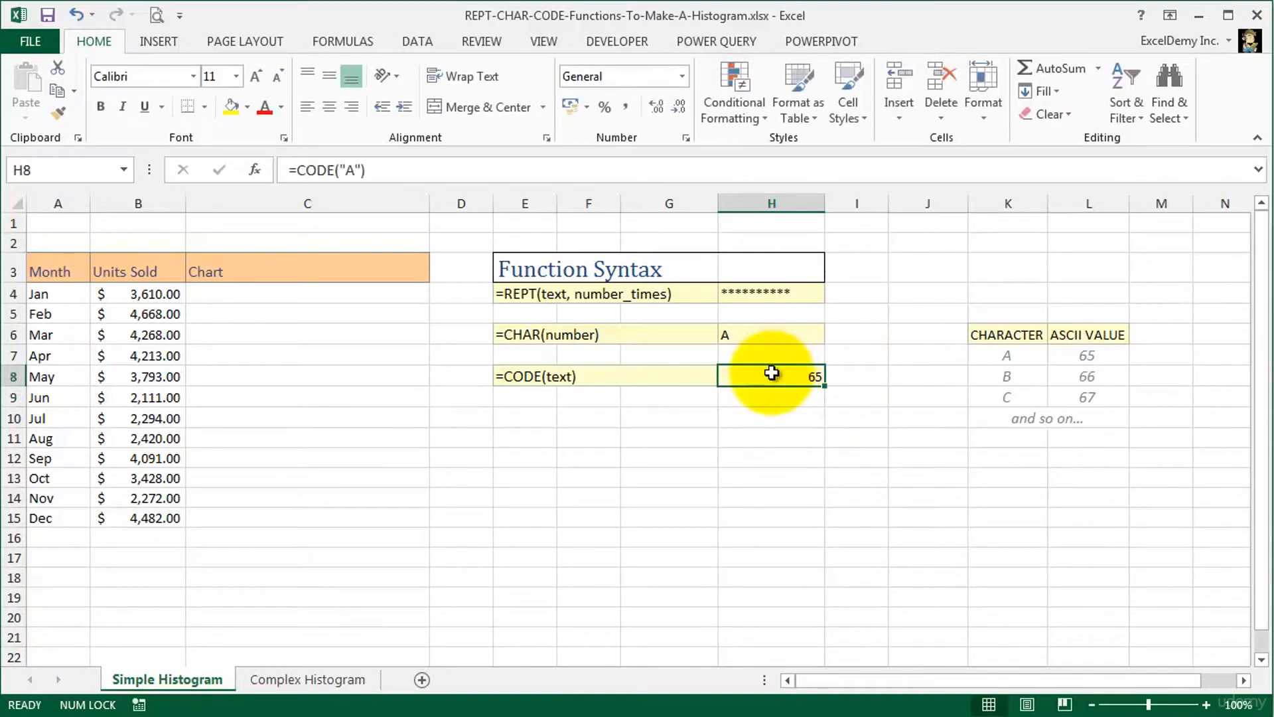
- Enter =REPT(CHAR(162),B4/200) in C4 to build January's bar in the Chart column
click(292, 293)
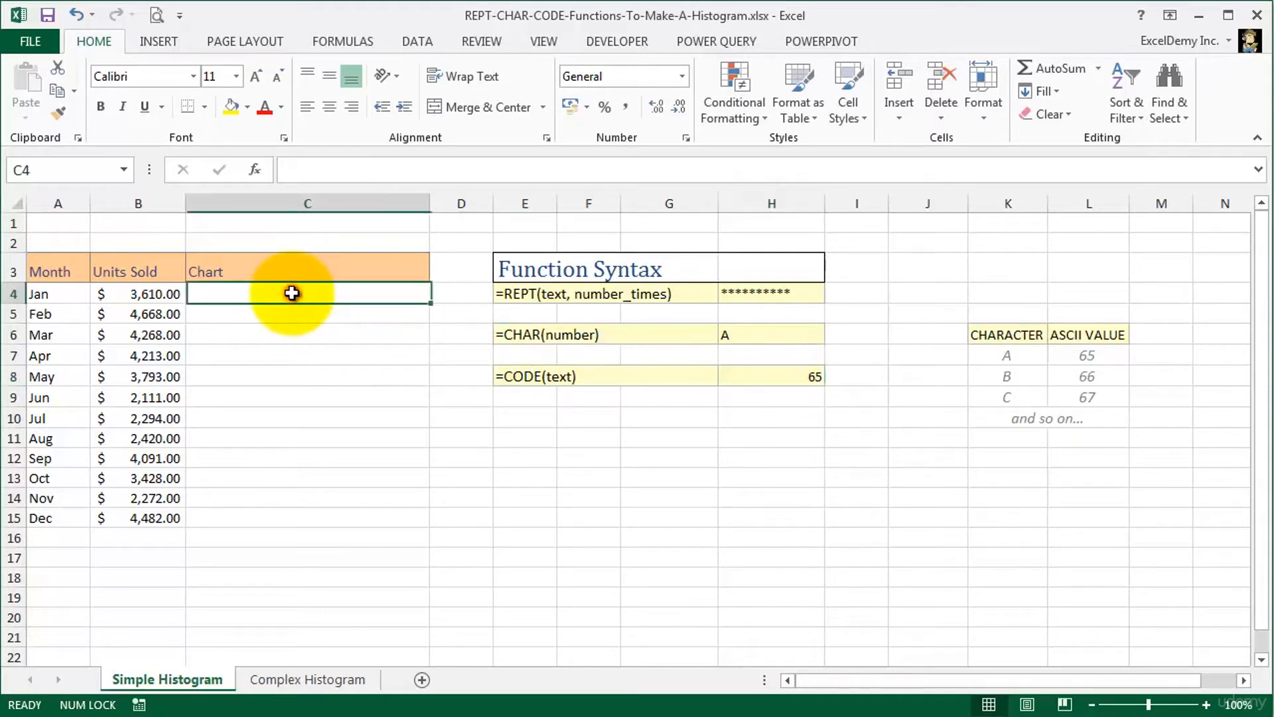
text(=rept()
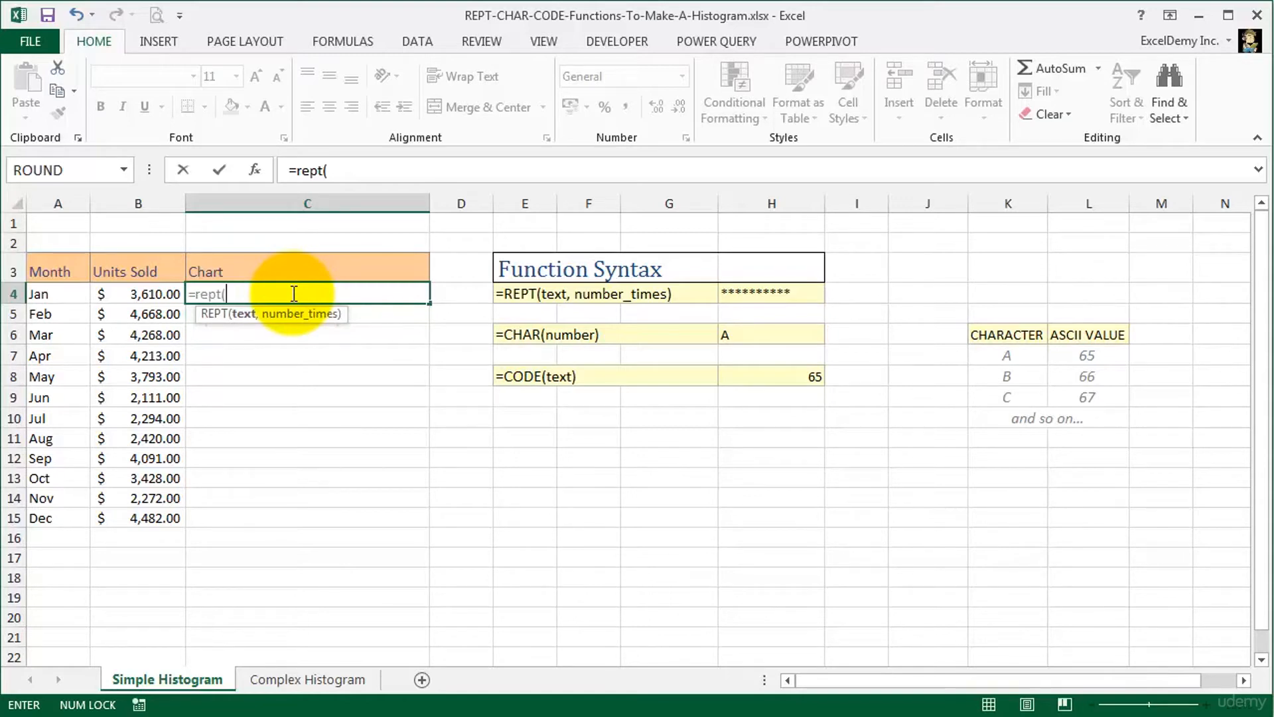
text(c)
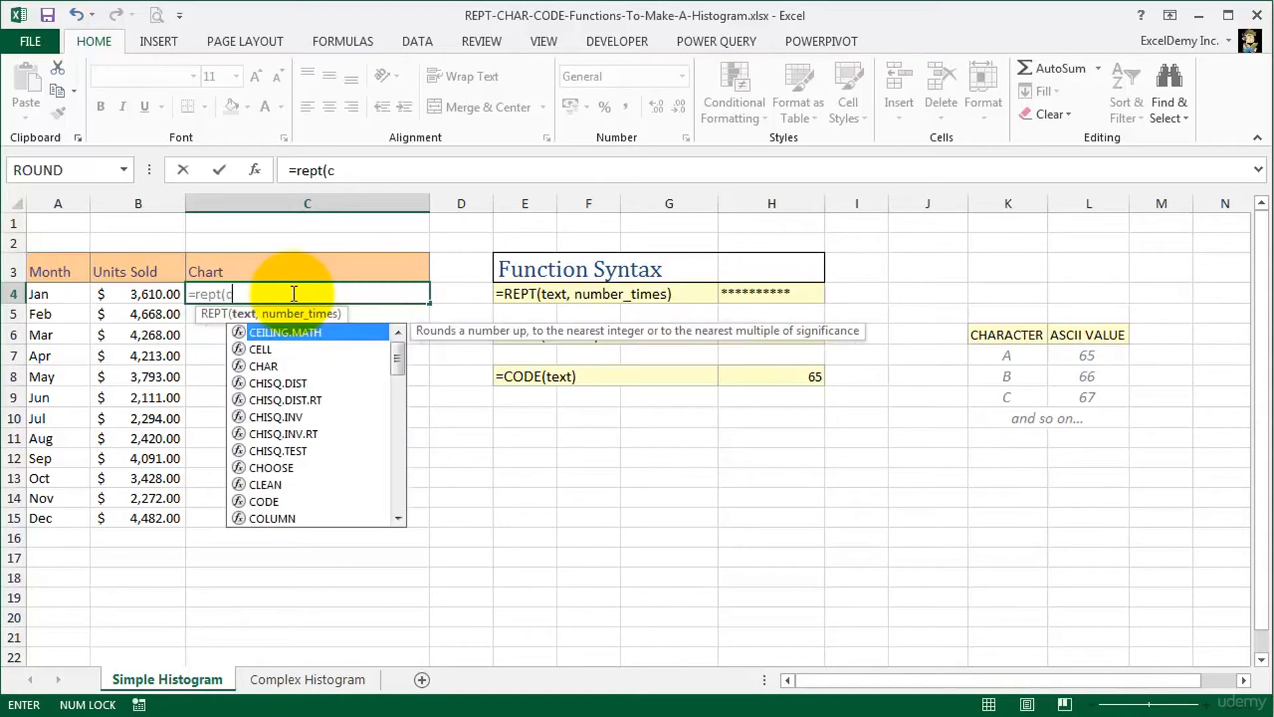
text(har()
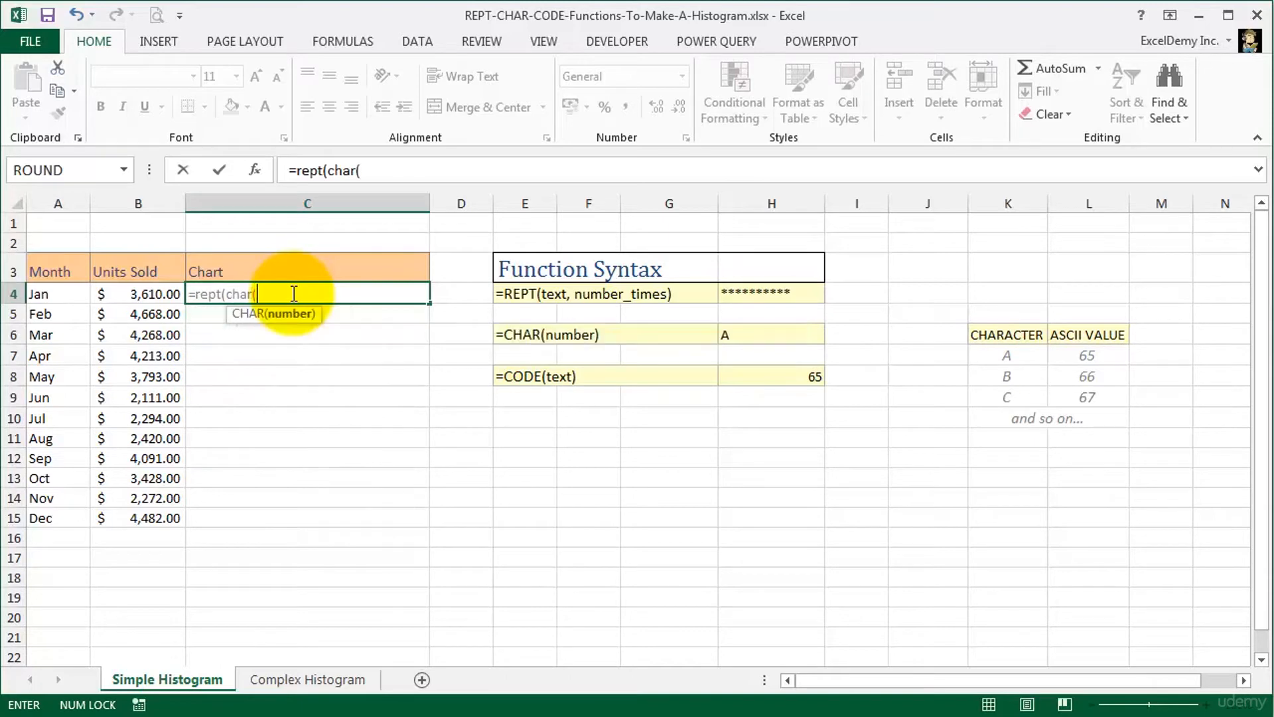
text(162))
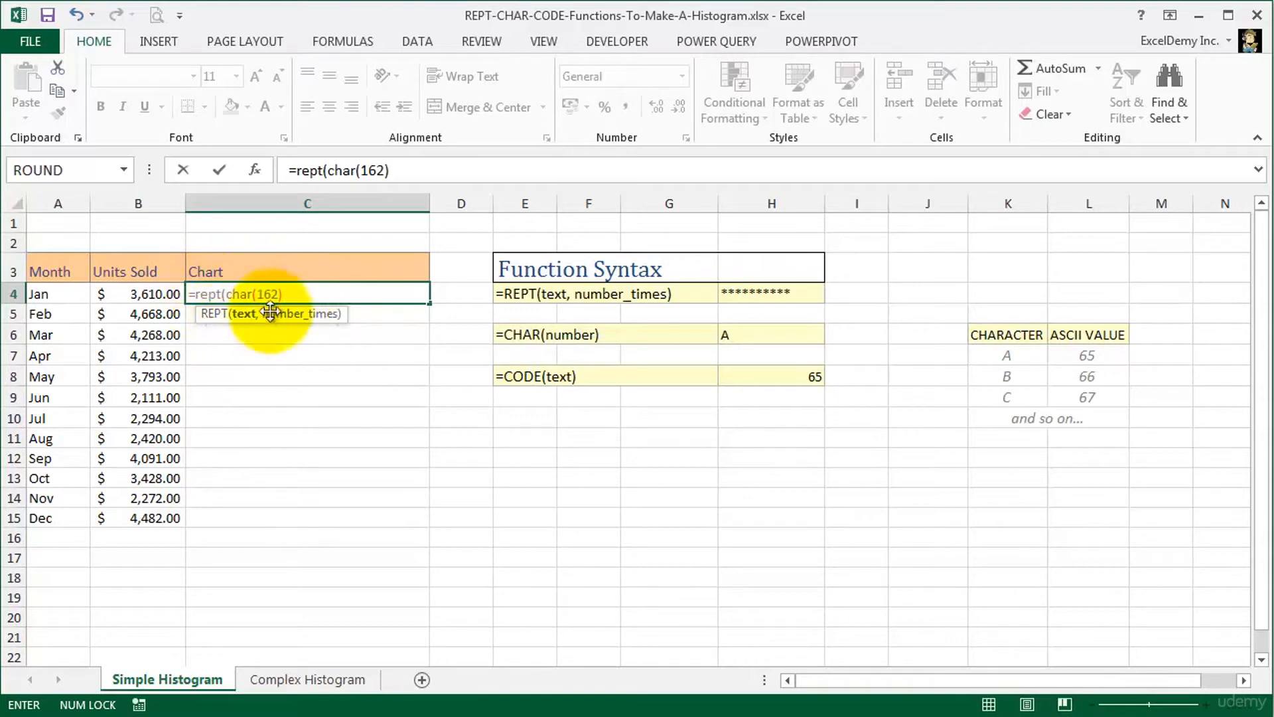
text(,)
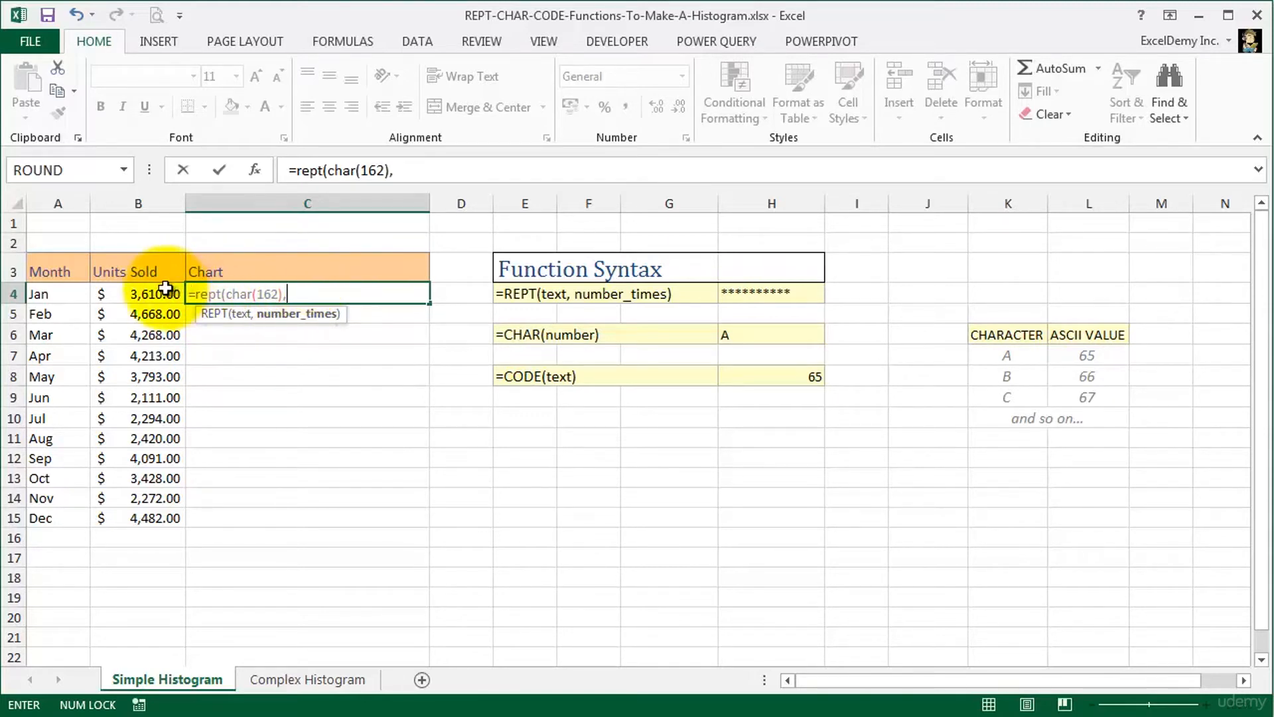
click(137, 286)
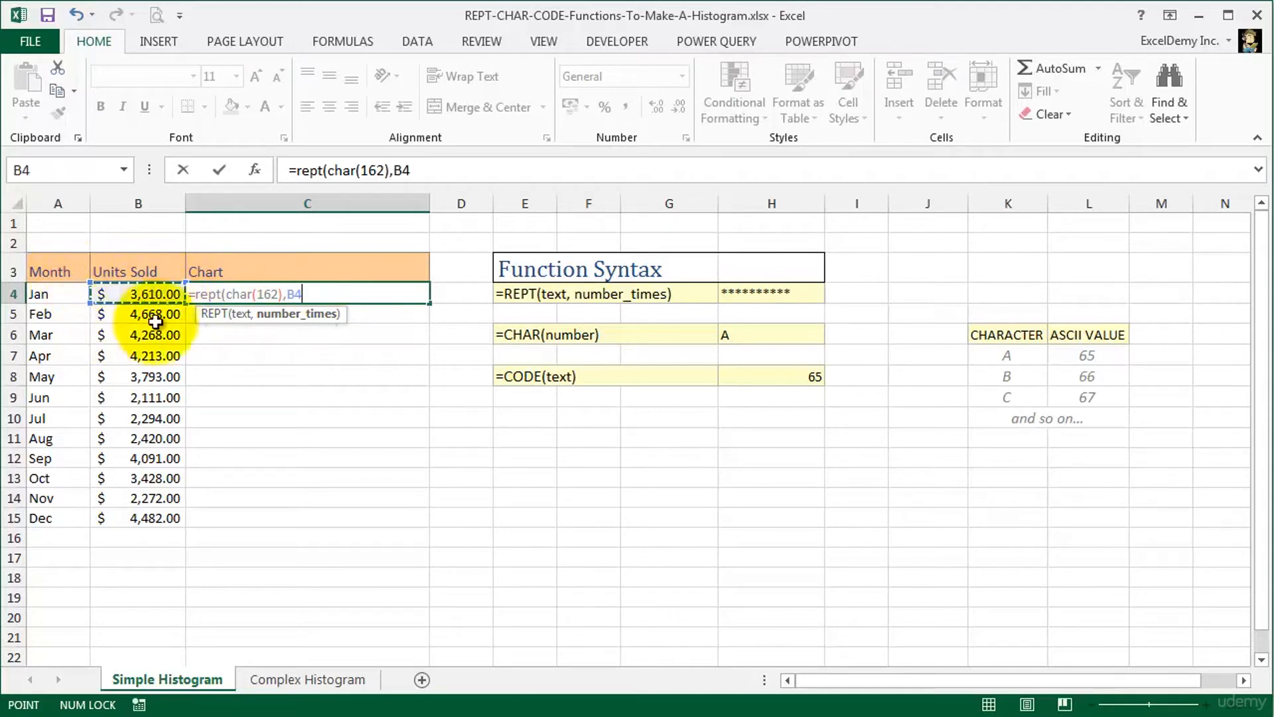
text(/200))
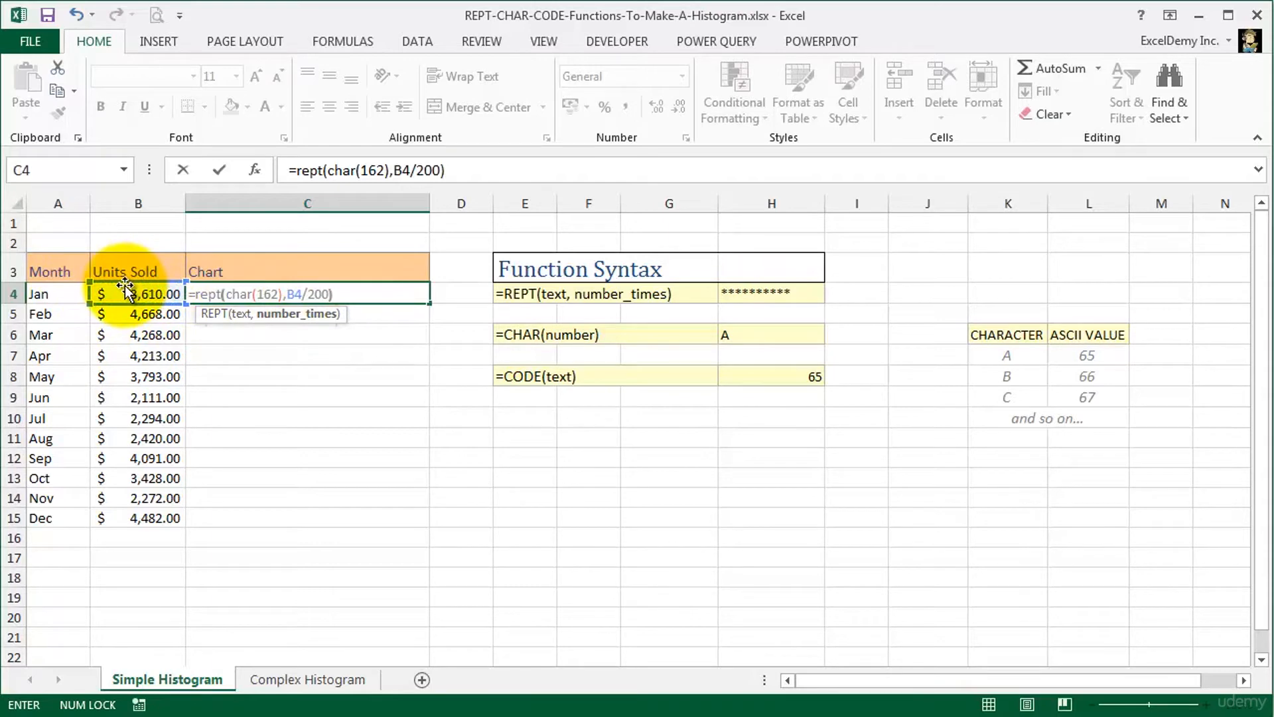
key(Return)
click(340, 285)
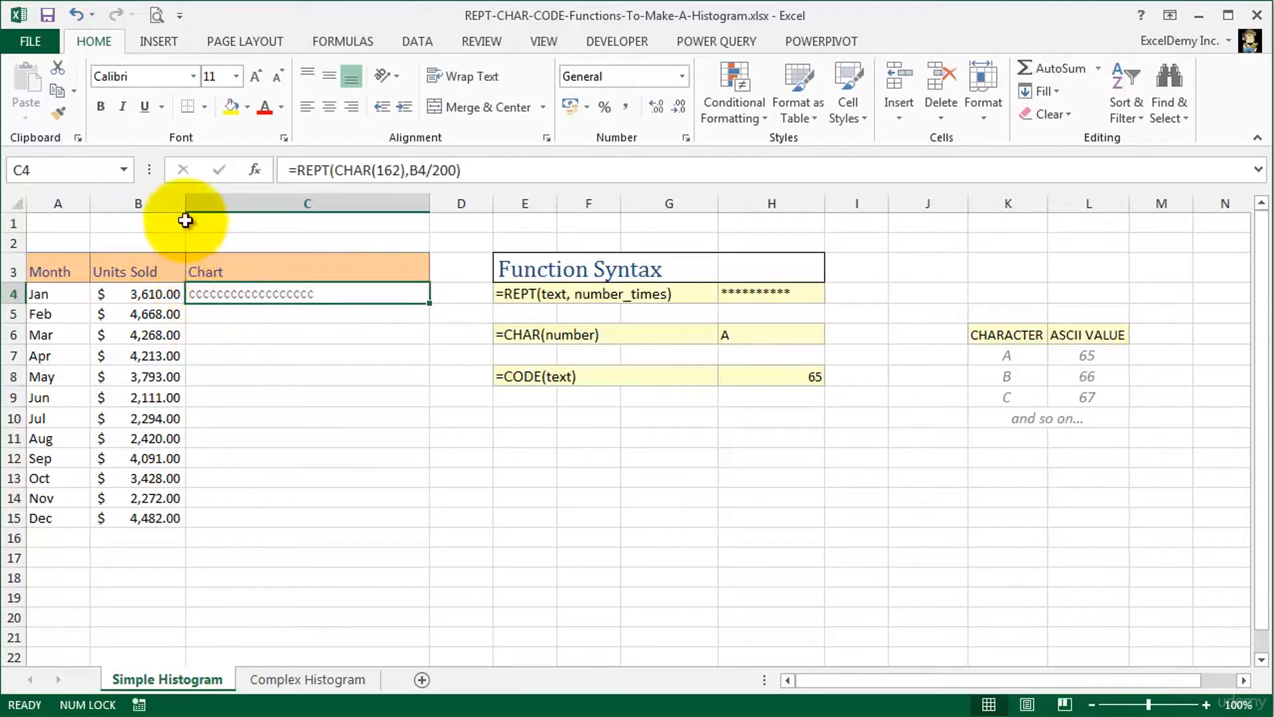
- Format January's chart cell C4 with the Wingdings 2 font at size 8
click(194, 77)
drag(363, 129, 364, 569)
click(176, 521)
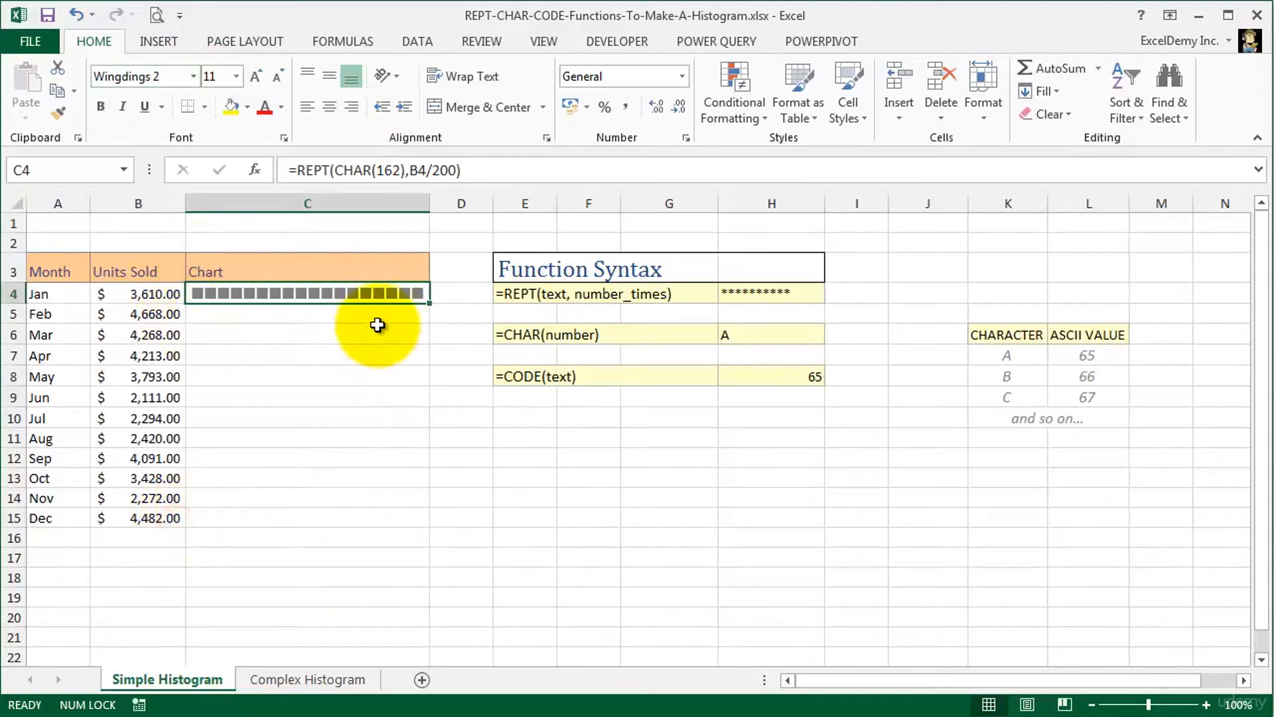
click(236, 76)
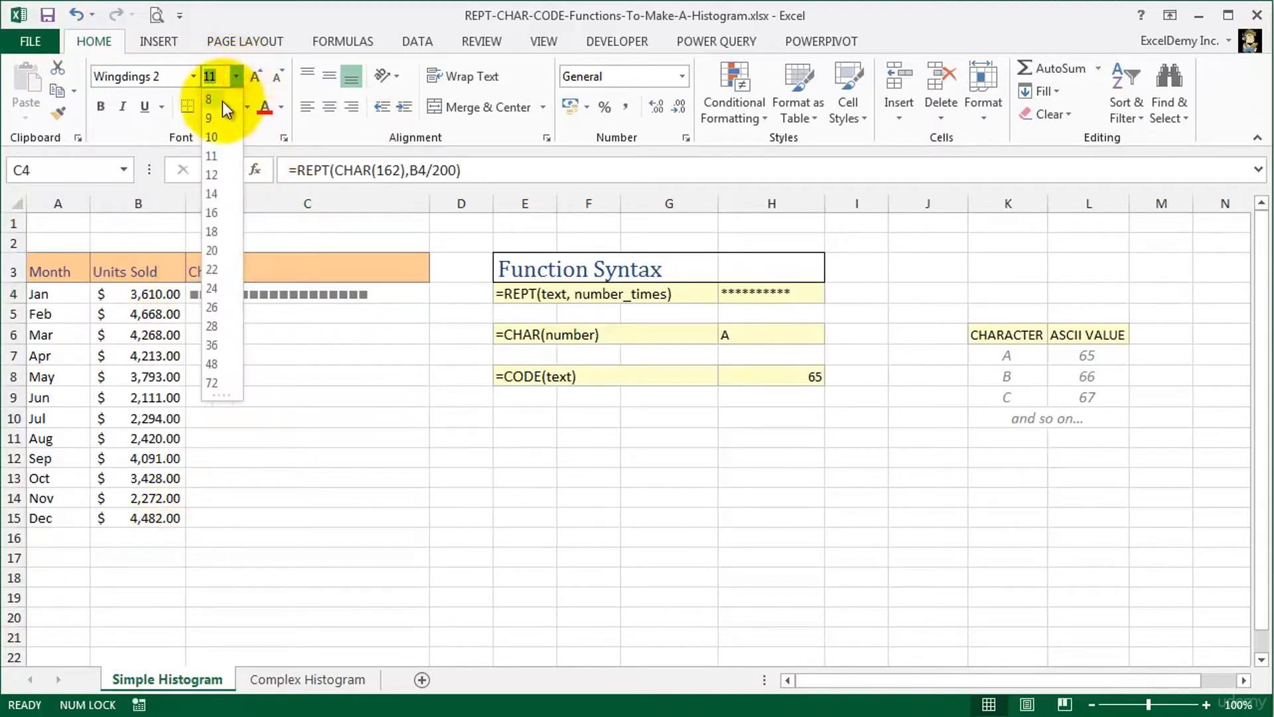
click(222, 100)
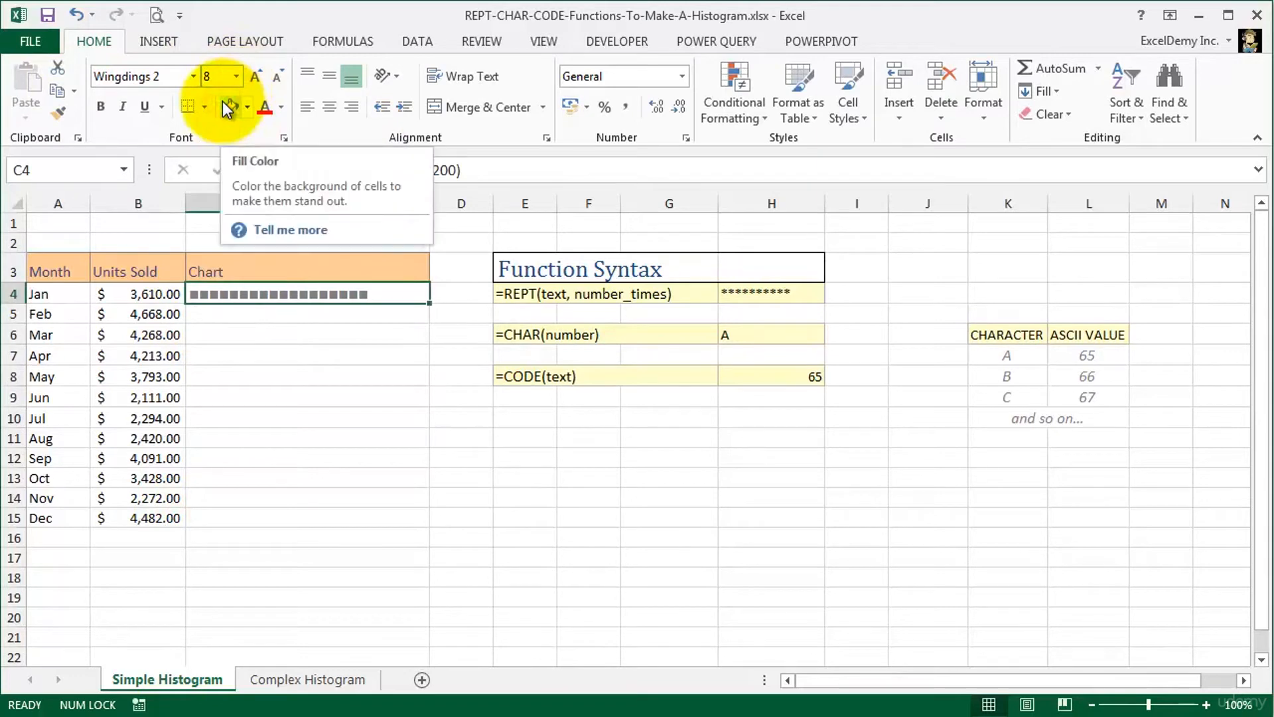
- Set C4's font color to a lighter theme gray and fill its formula down through C15
click(282, 107)
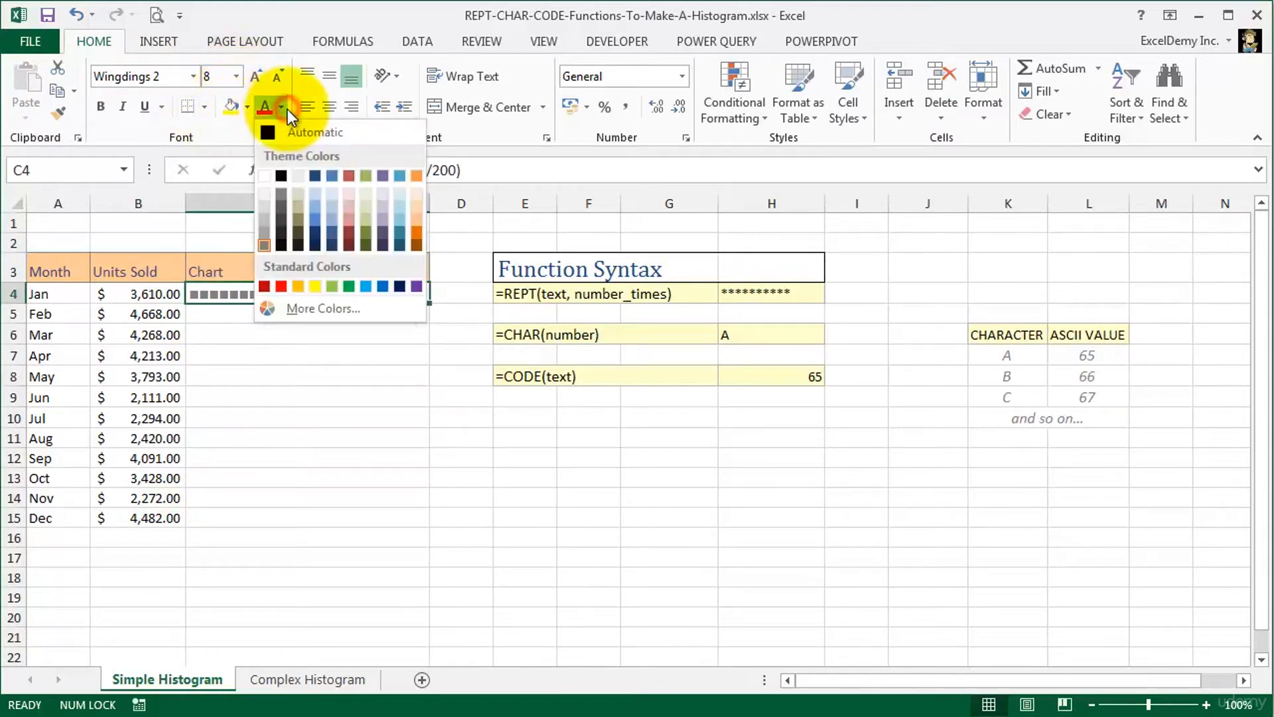
click(265, 229)
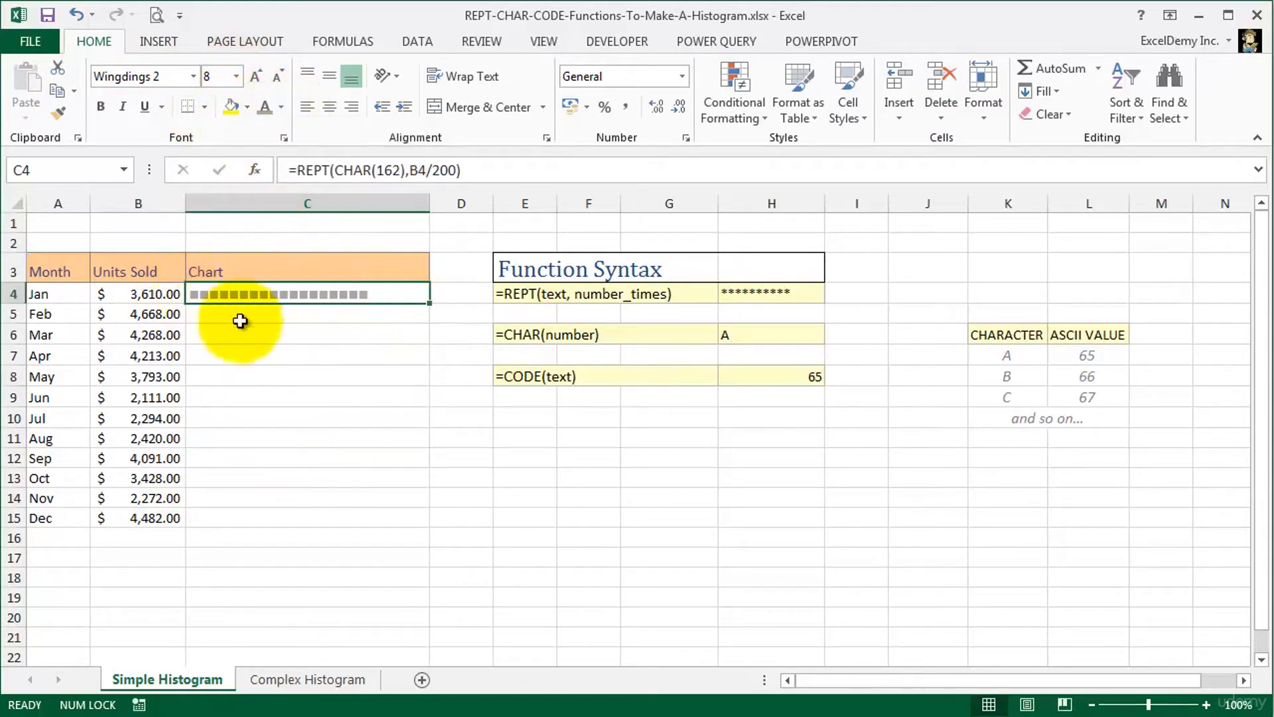
drag(430, 303, 421, 519)
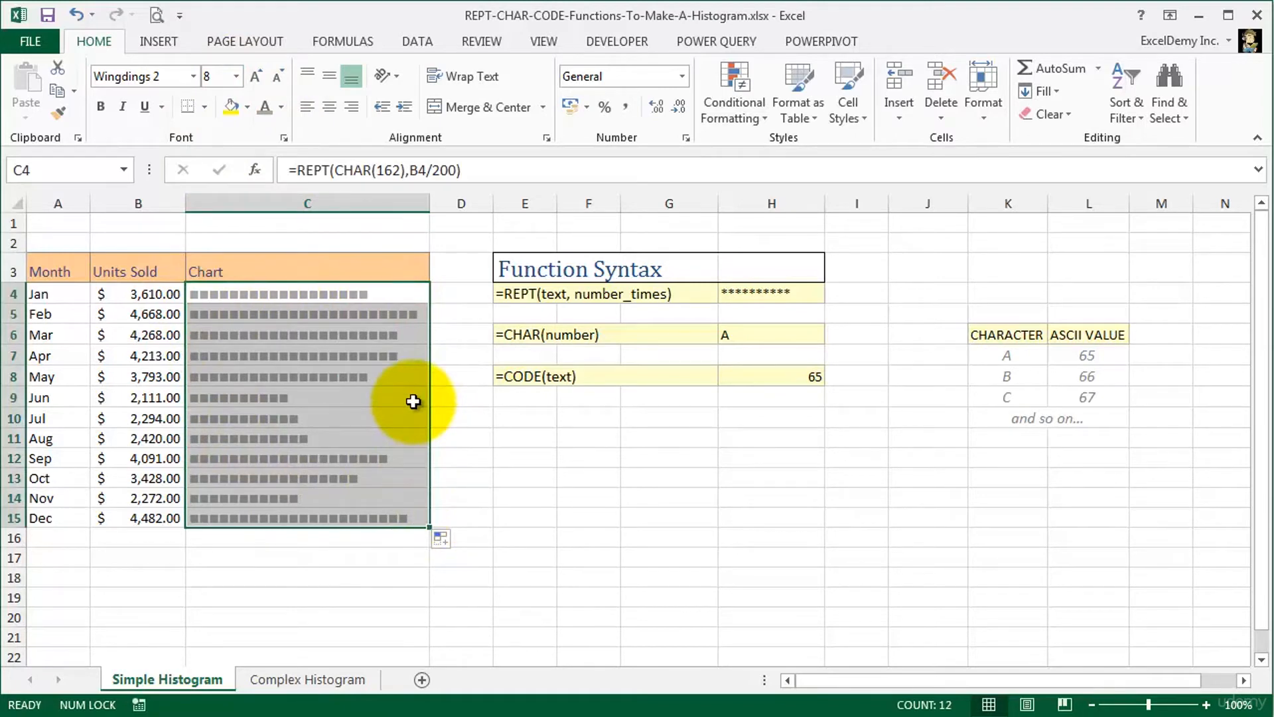
- On the Complex Histogram sheet, examine the Under Budget and Exceeded Budget formulas in F5 and H5, including the condition, sign and rounding arguments in F5
click(303, 680)
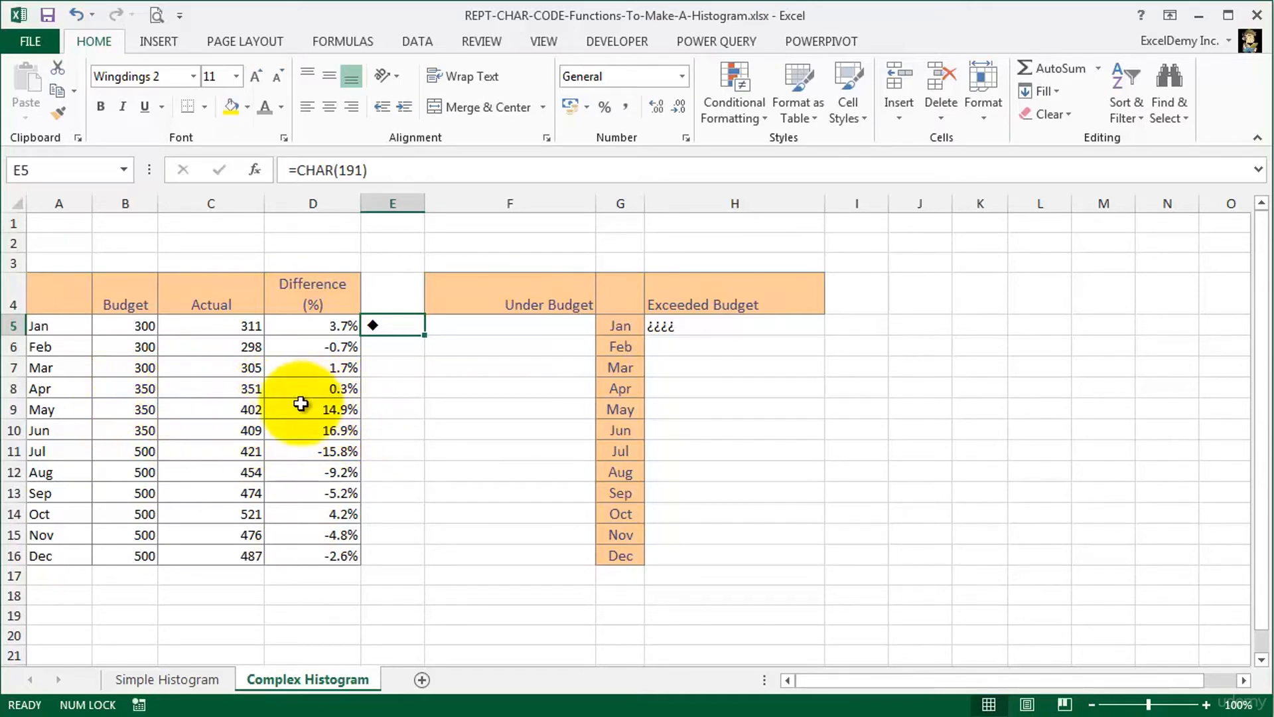
click(498, 322)
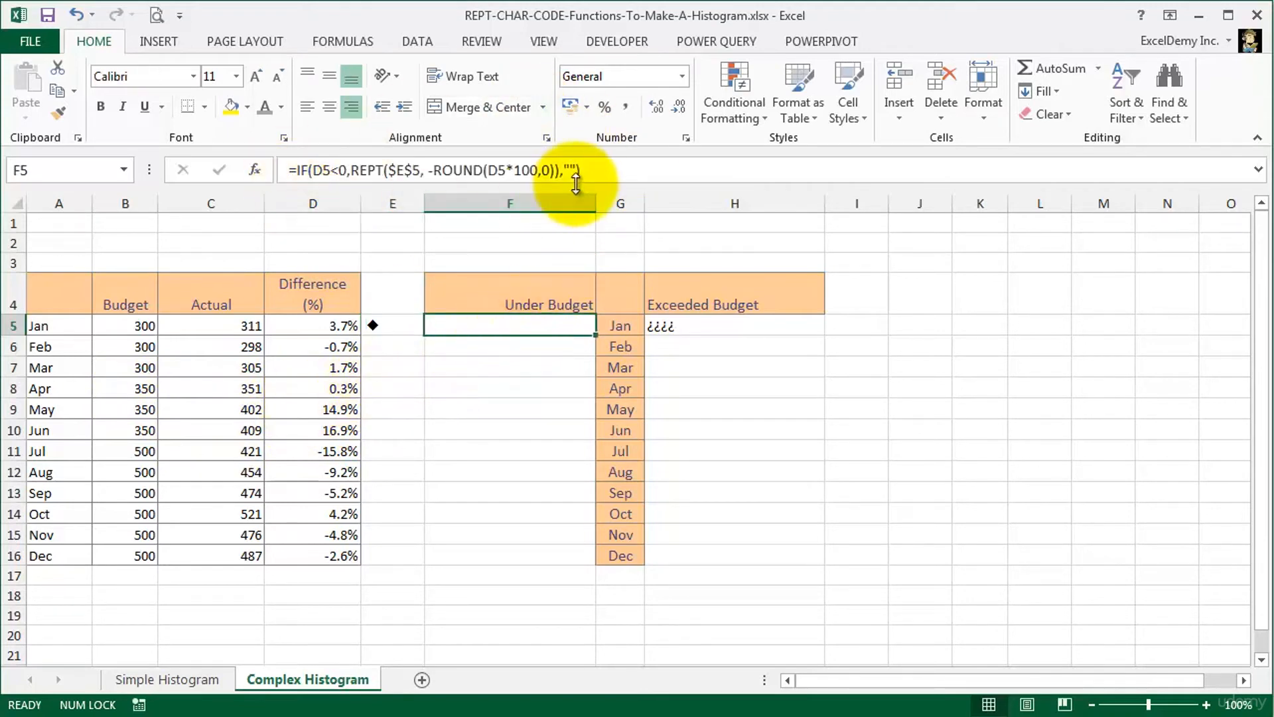
click(687, 326)
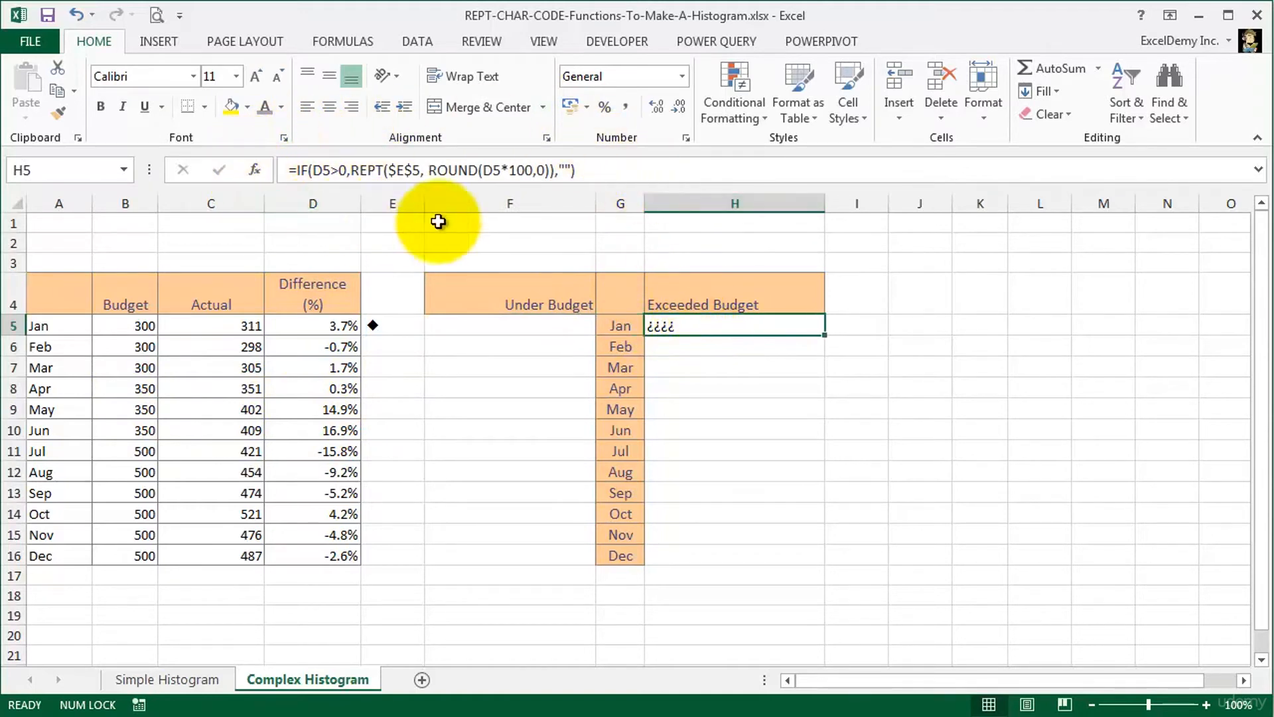
click(517, 323)
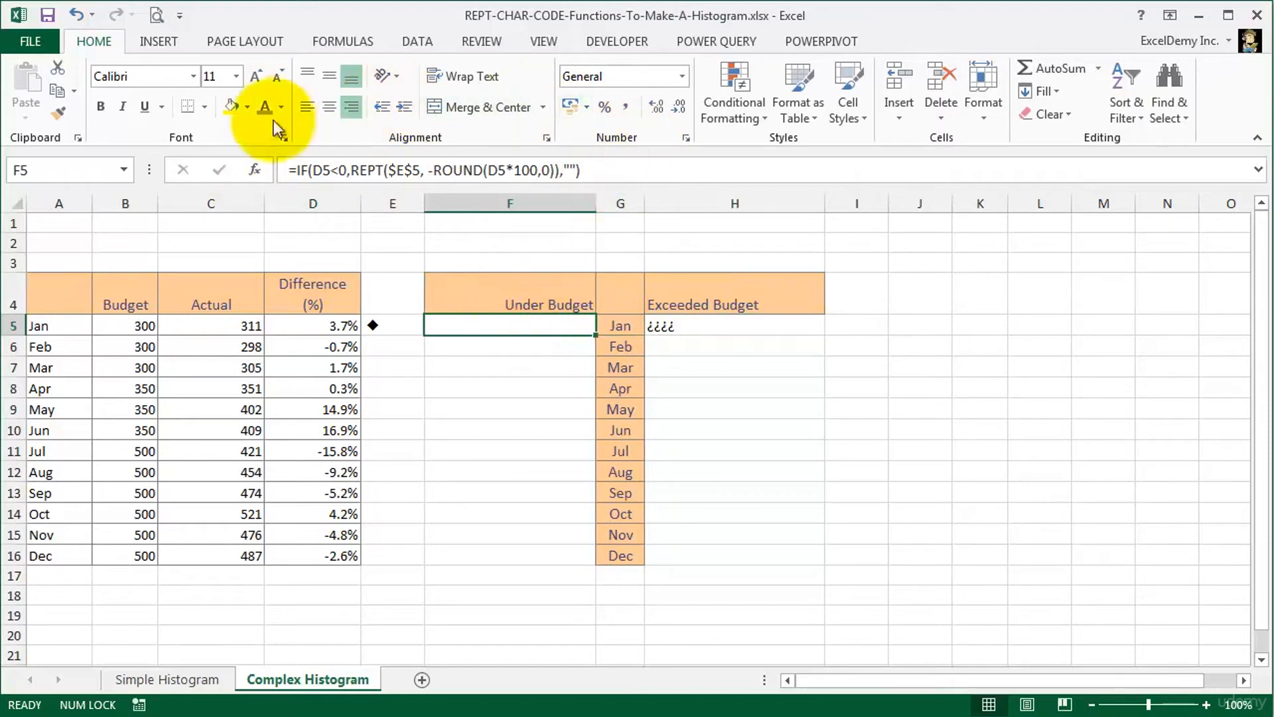
click(637, 170)
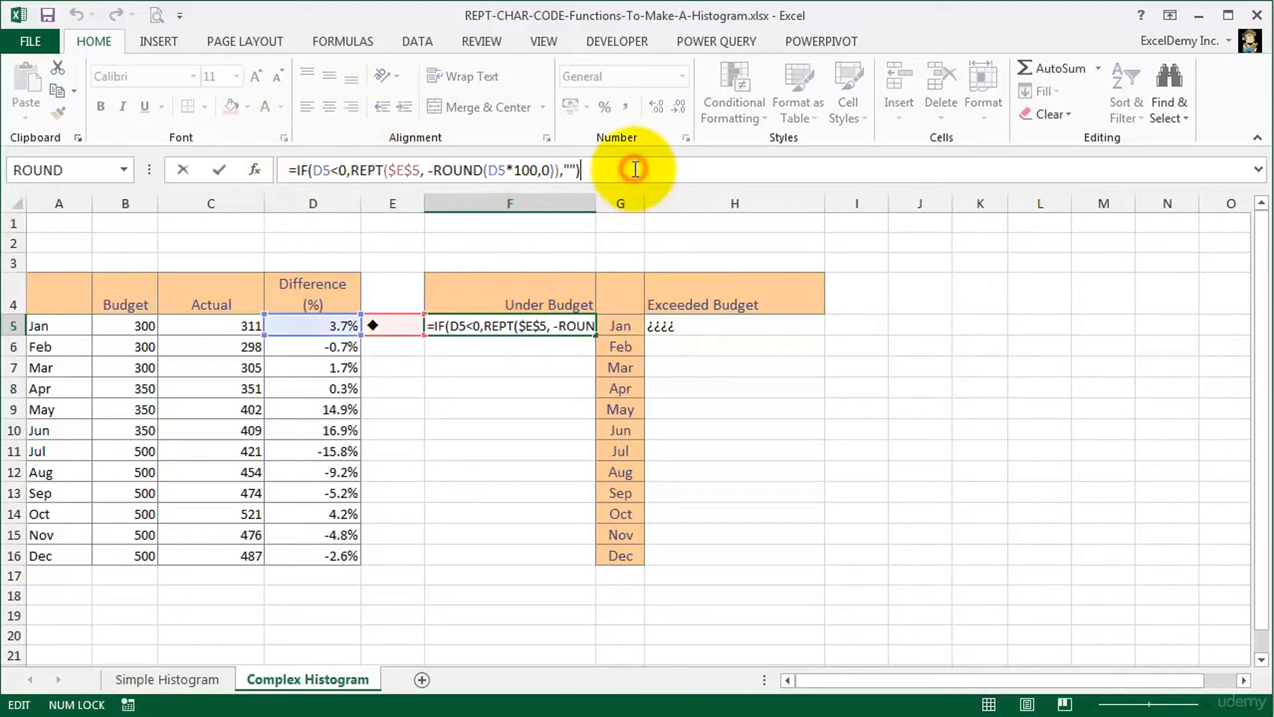
drag(315, 170, 347, 169)
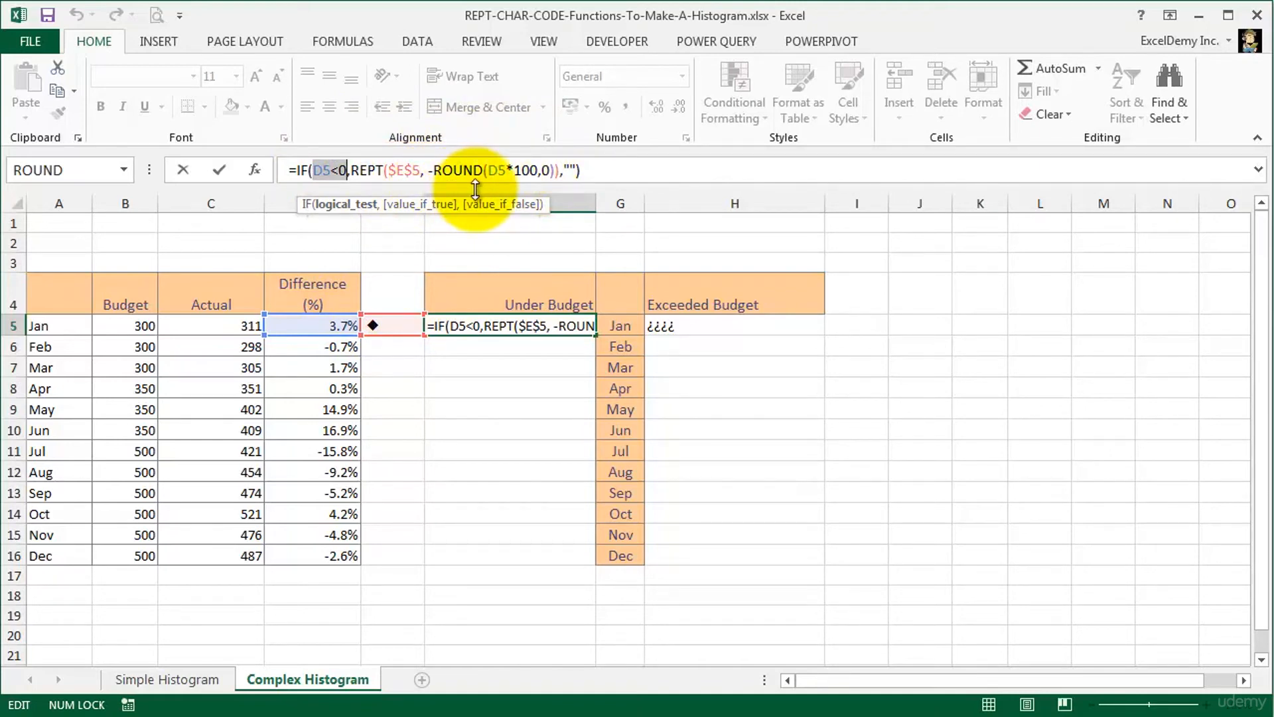
drag(427, 171, 434, 174)
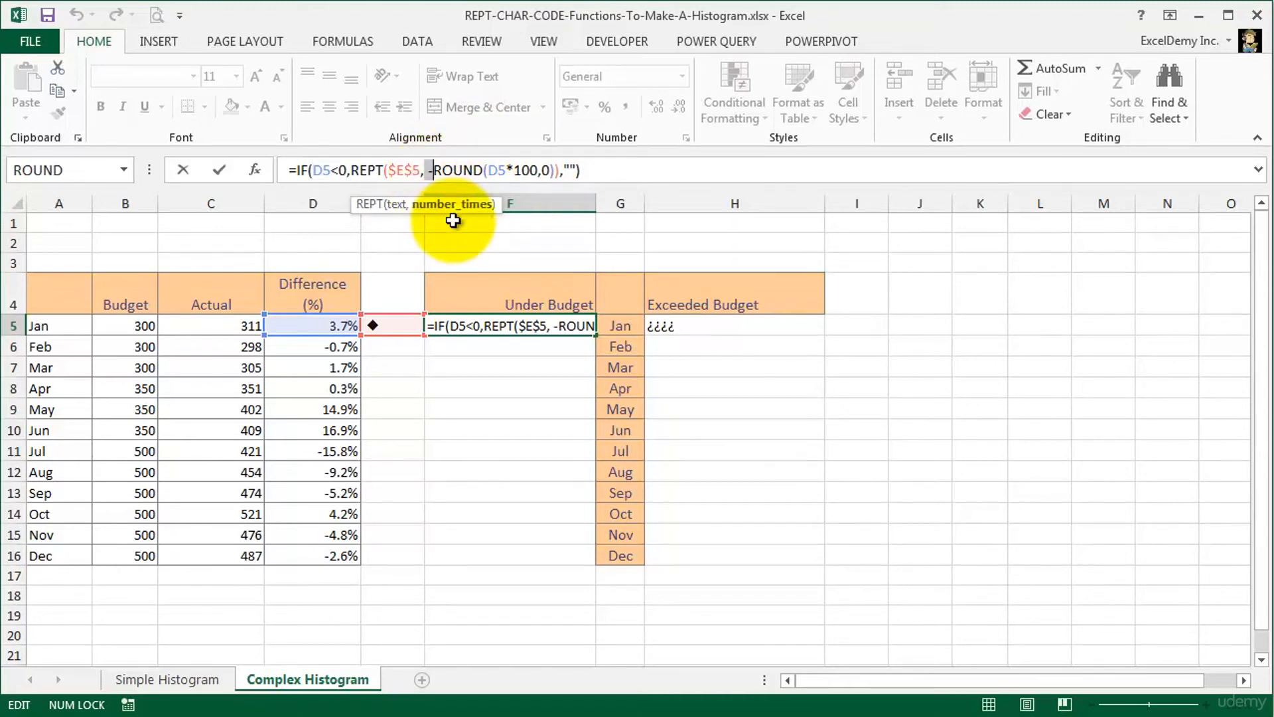
drag(489, 170, 503, 170)
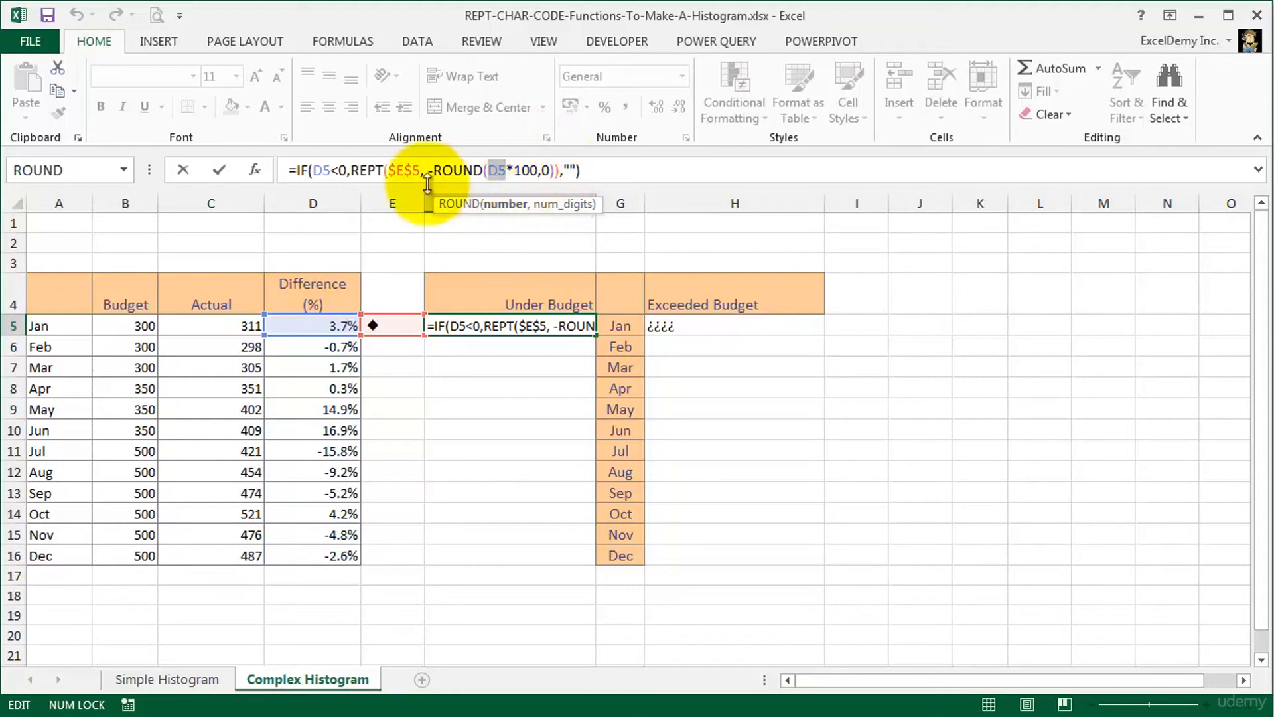
click(566, 170)
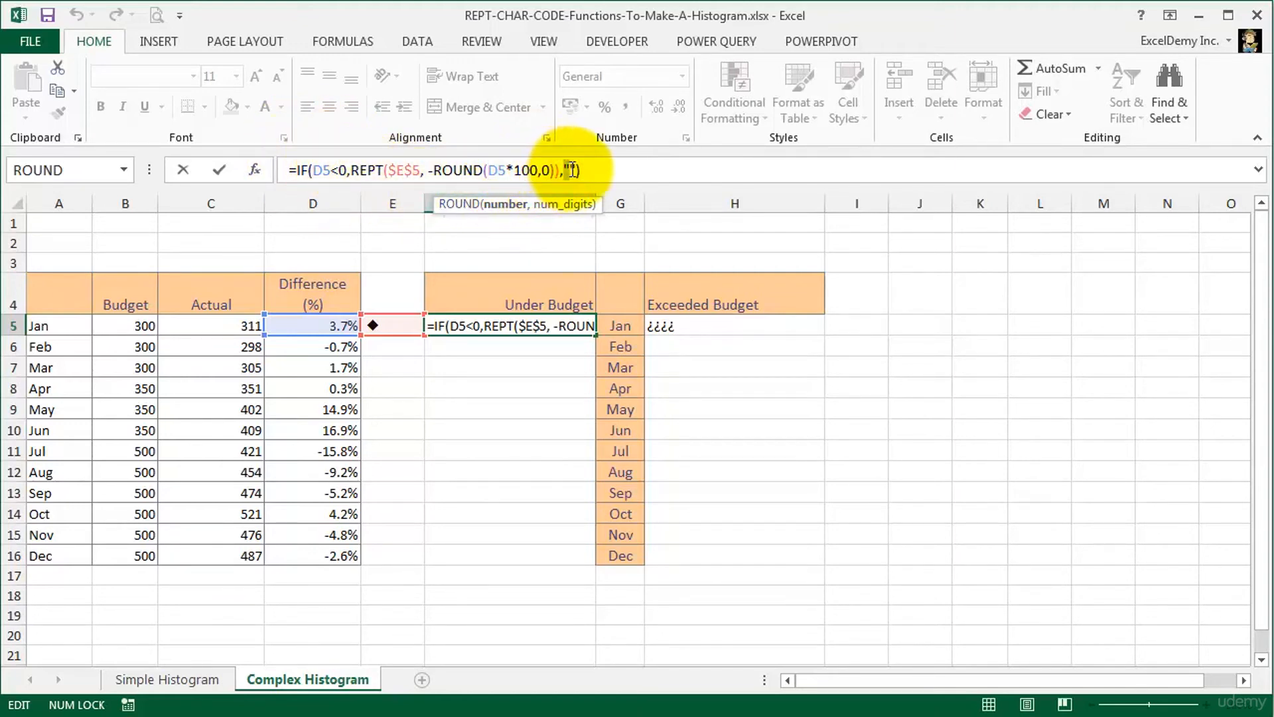
key(Return)
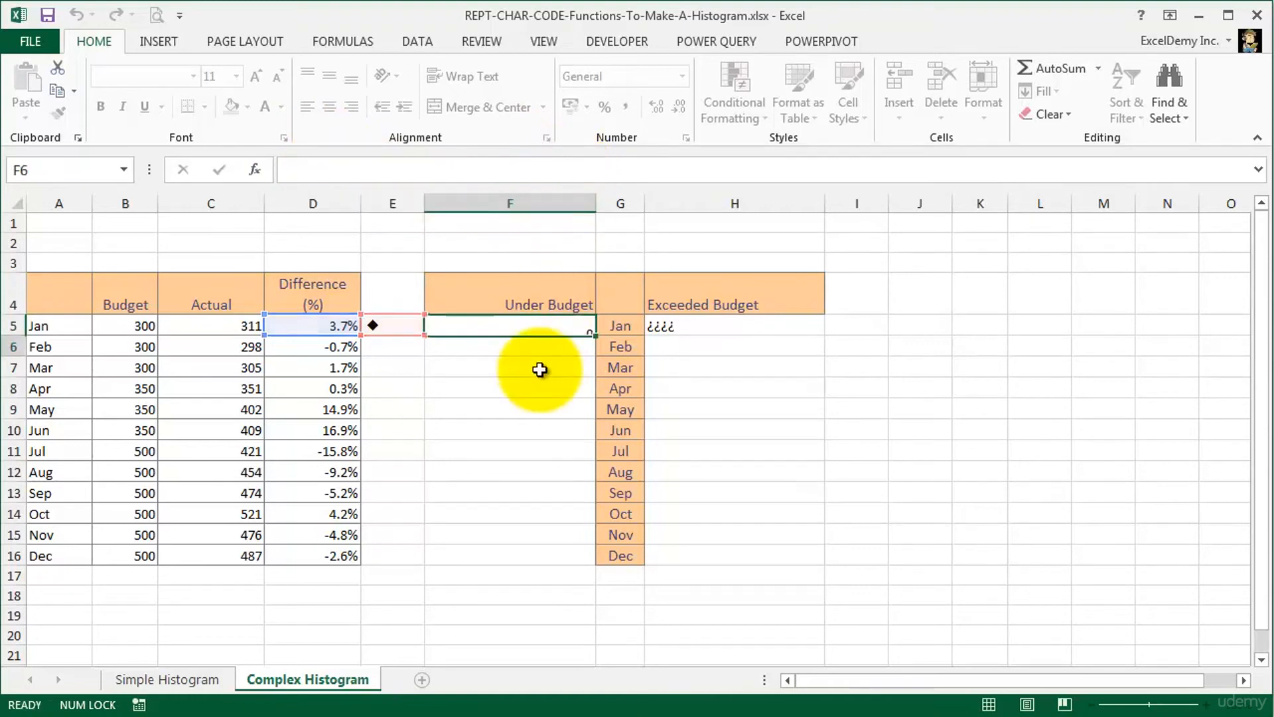
- Fill the Under Budget formula from F5 down through F16
click(541, 324)
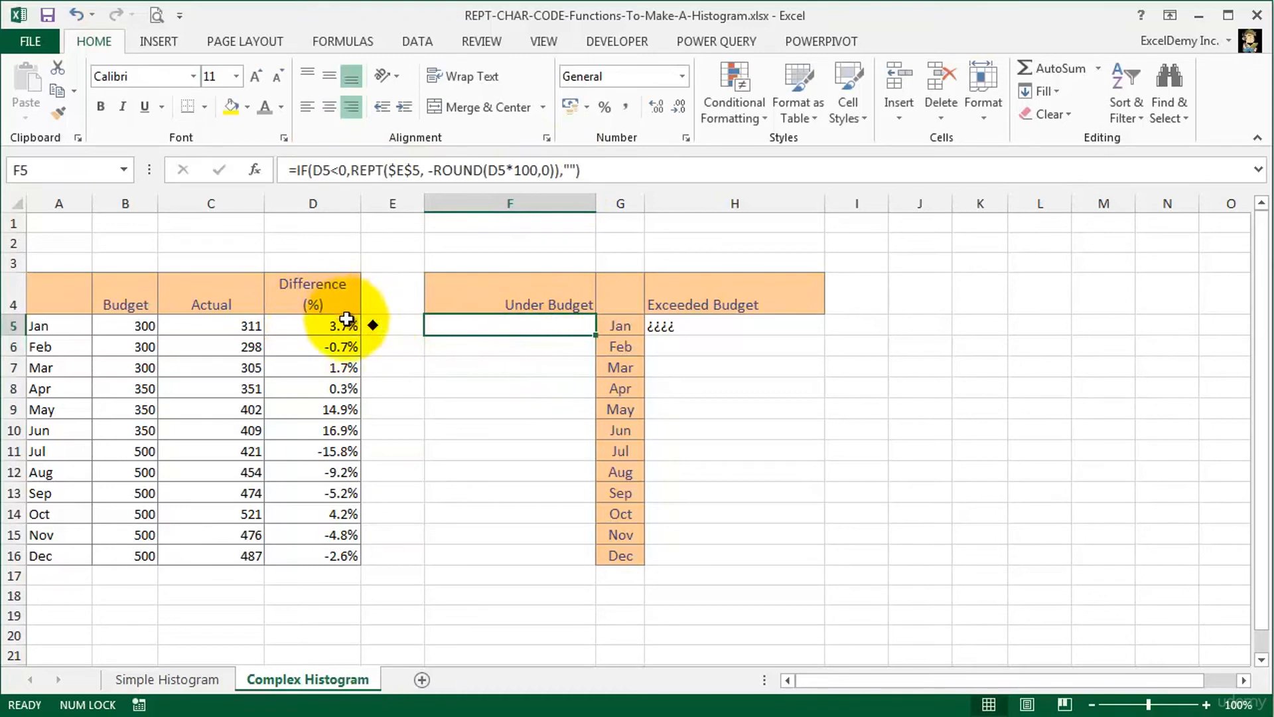
drag(595, 335, 588, 563)
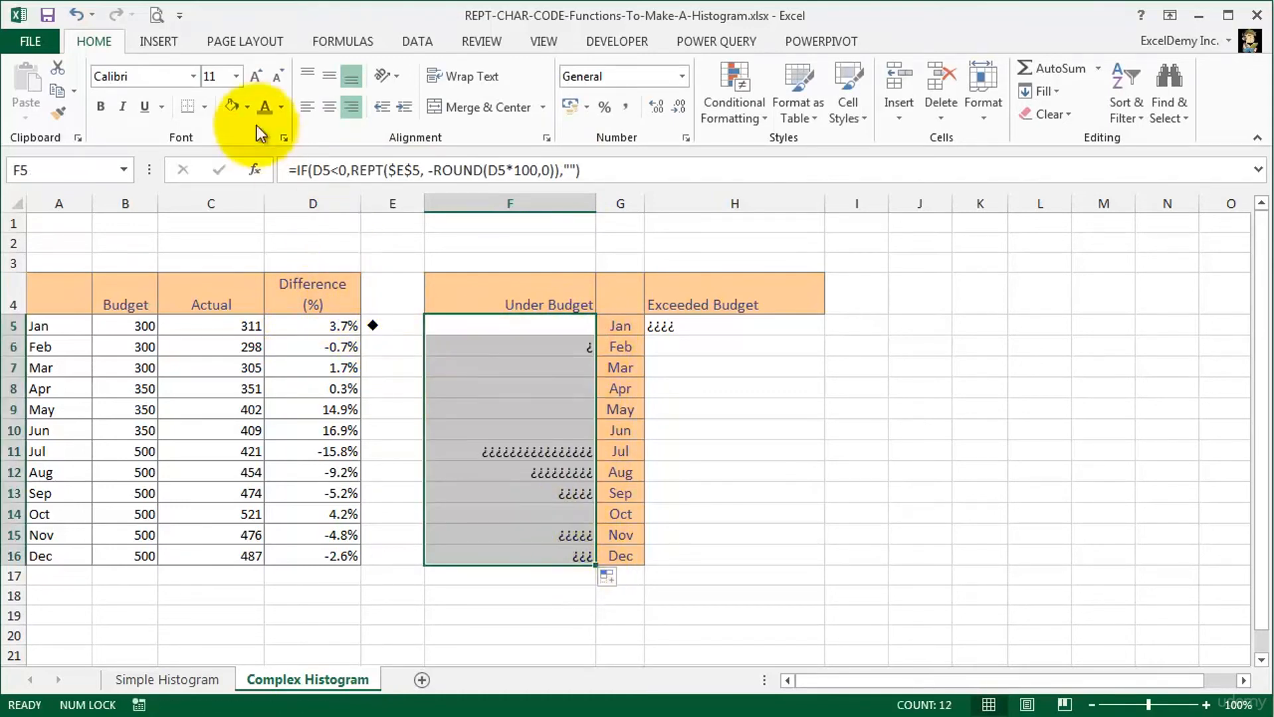
- Format the Under Budget range F5:F16 with the Wingdings 2 font at size 8 in standard light green
click(193, 76)
drag(366, 126, 380, 580)
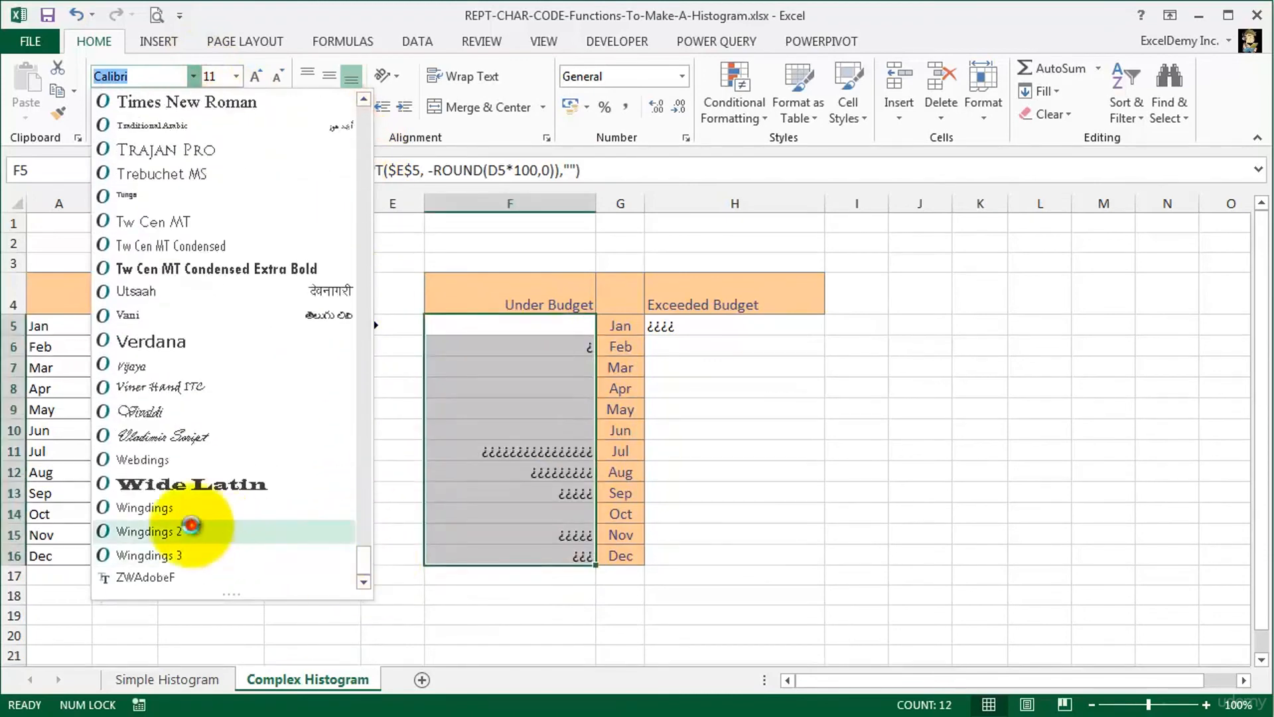
click(192, 525)
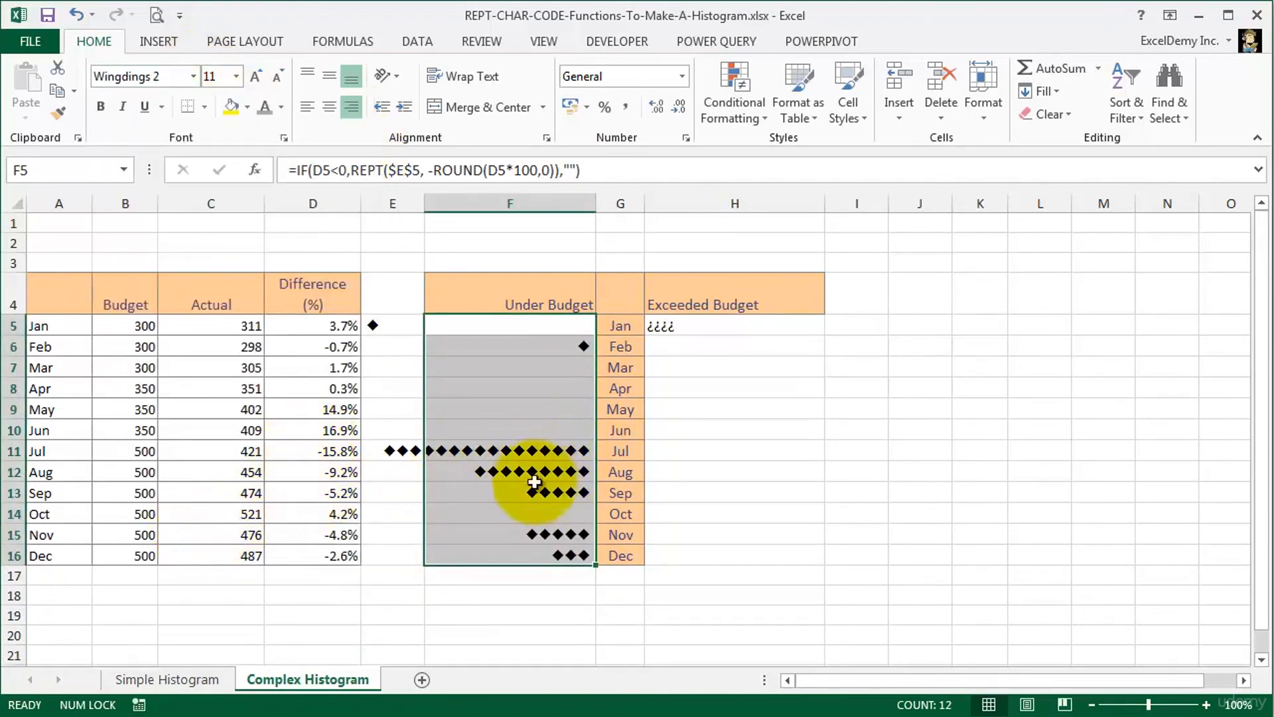
click(235, 76)
click(216, 119)
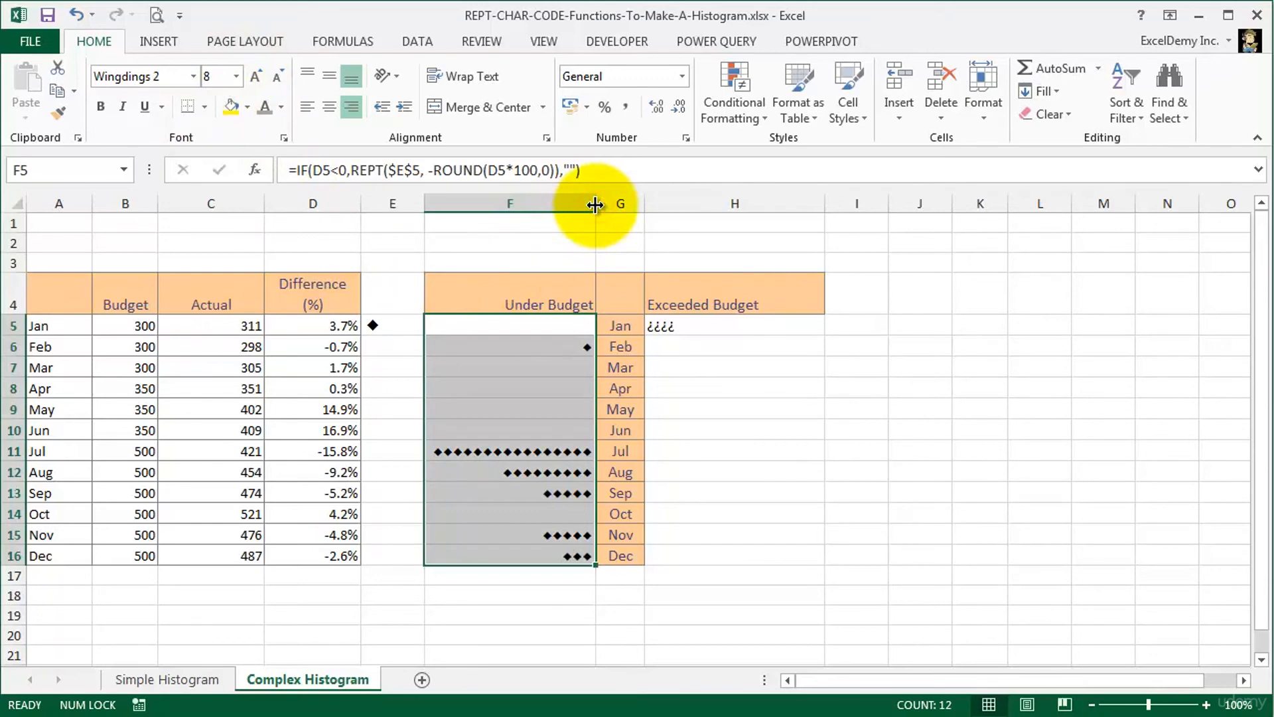
click(281, 109)
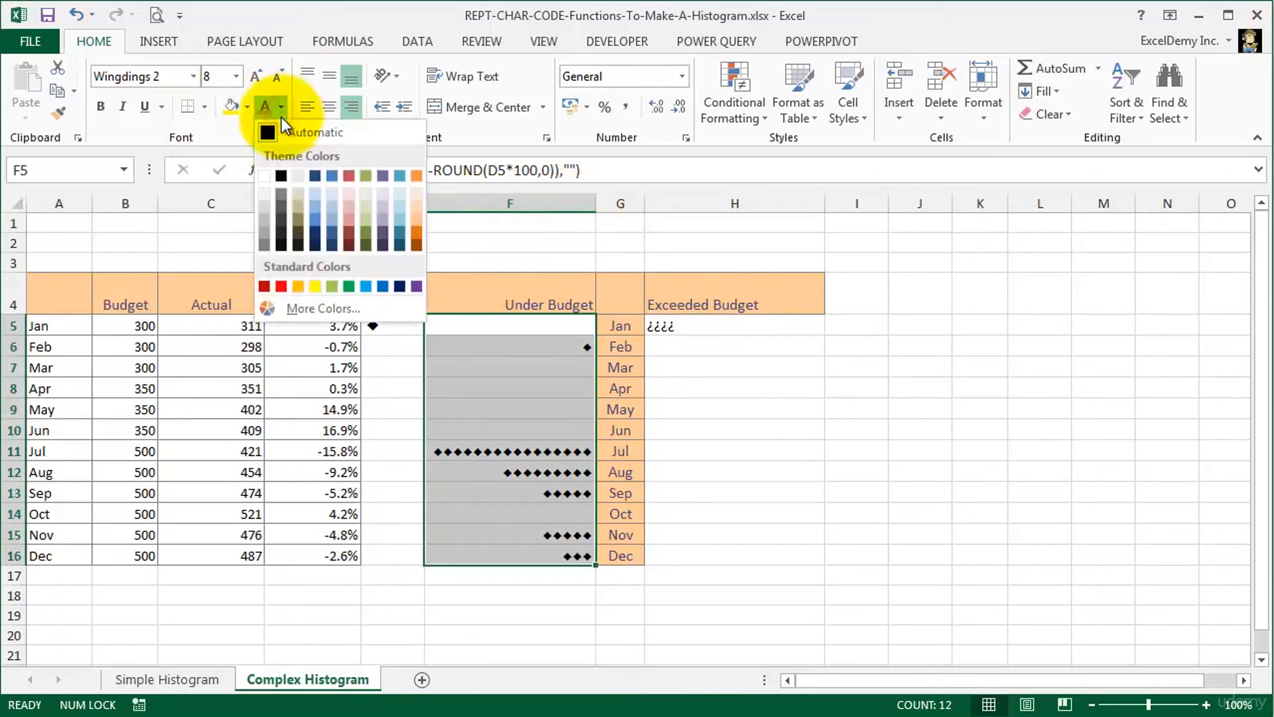
click(336, 280)
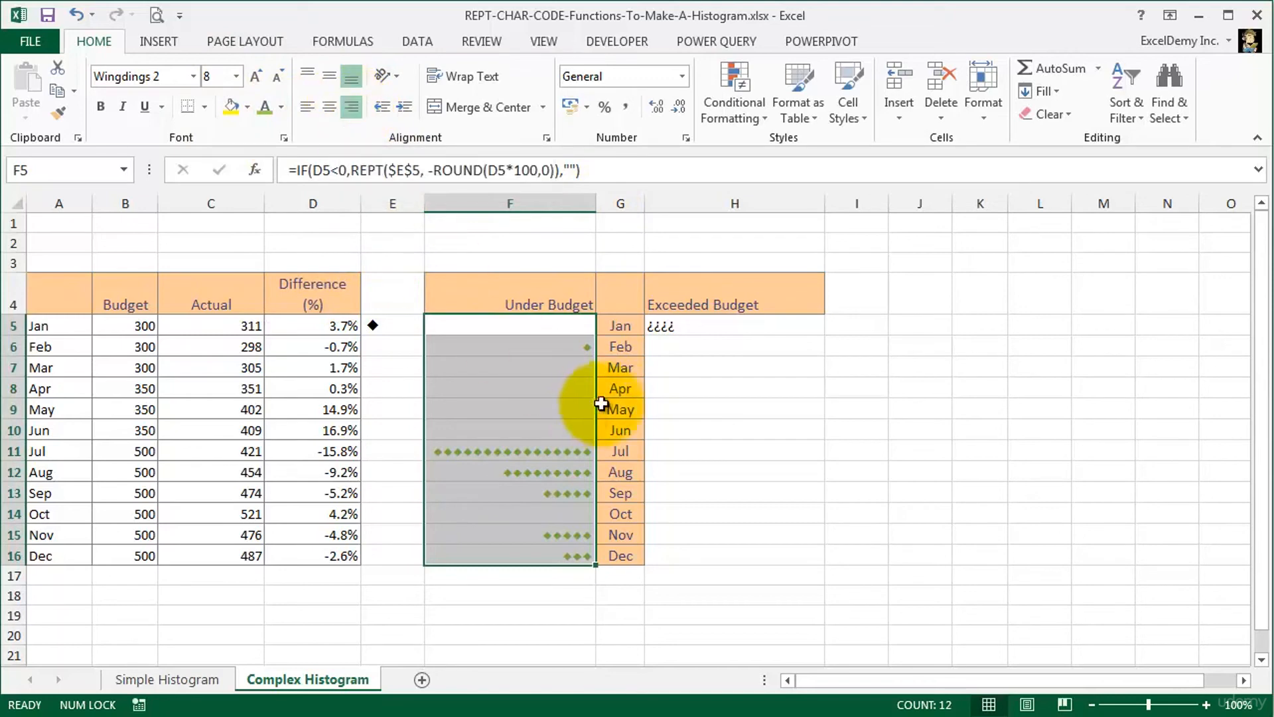
- Fill the Exceeded Budget formula from H5 down through H16 and format the range with Wingdings 2 at size 8
click(692, 326)
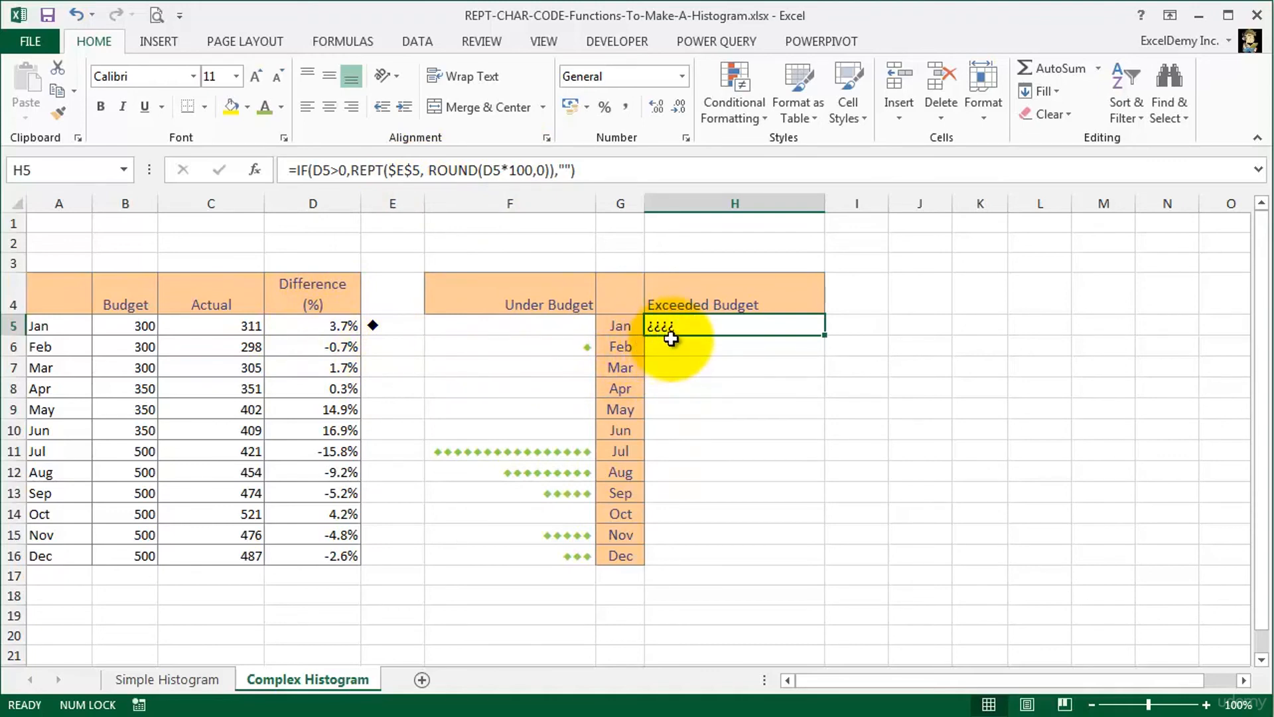
drag(824, 335, 803, 556)
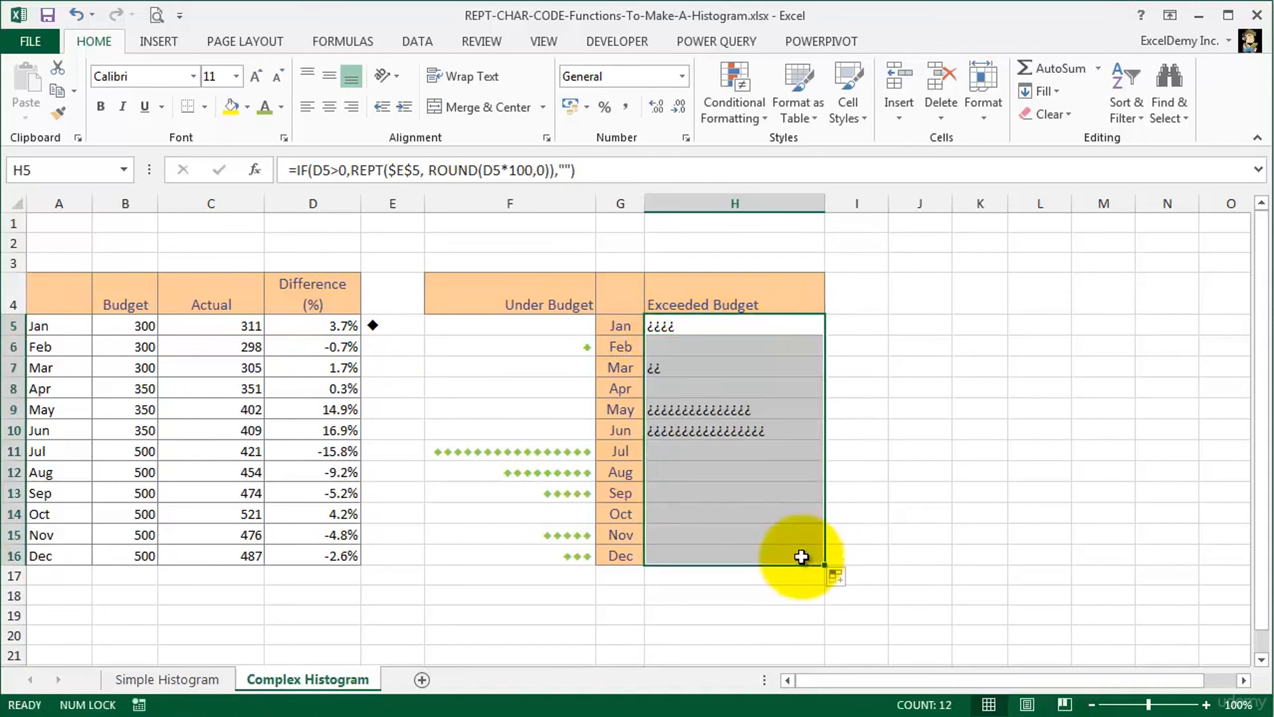
click(194, 76)
drag(364, 120, 364, 571)
click(211, 531)
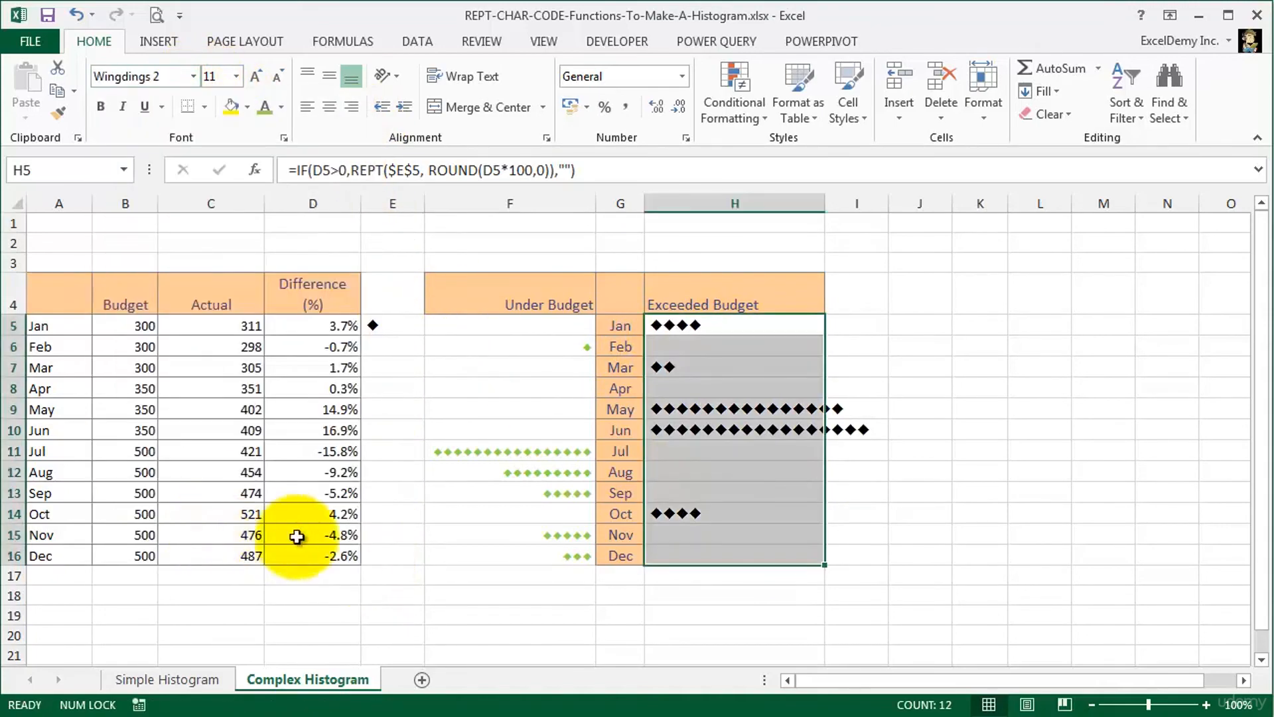
click(236, 76)
click(224, 101)
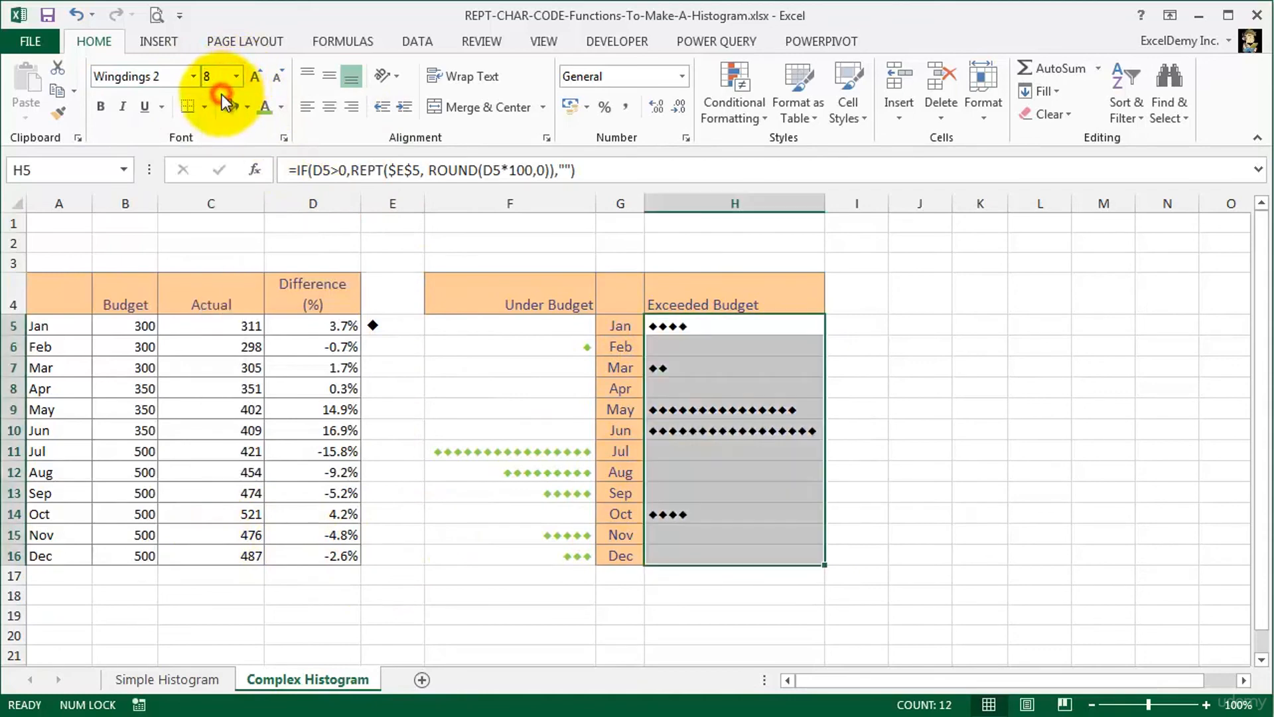
- Auto-fit column H's width and set the Exceeded Budget symbols' font color to a lighter theme red
double_click(825, 203)
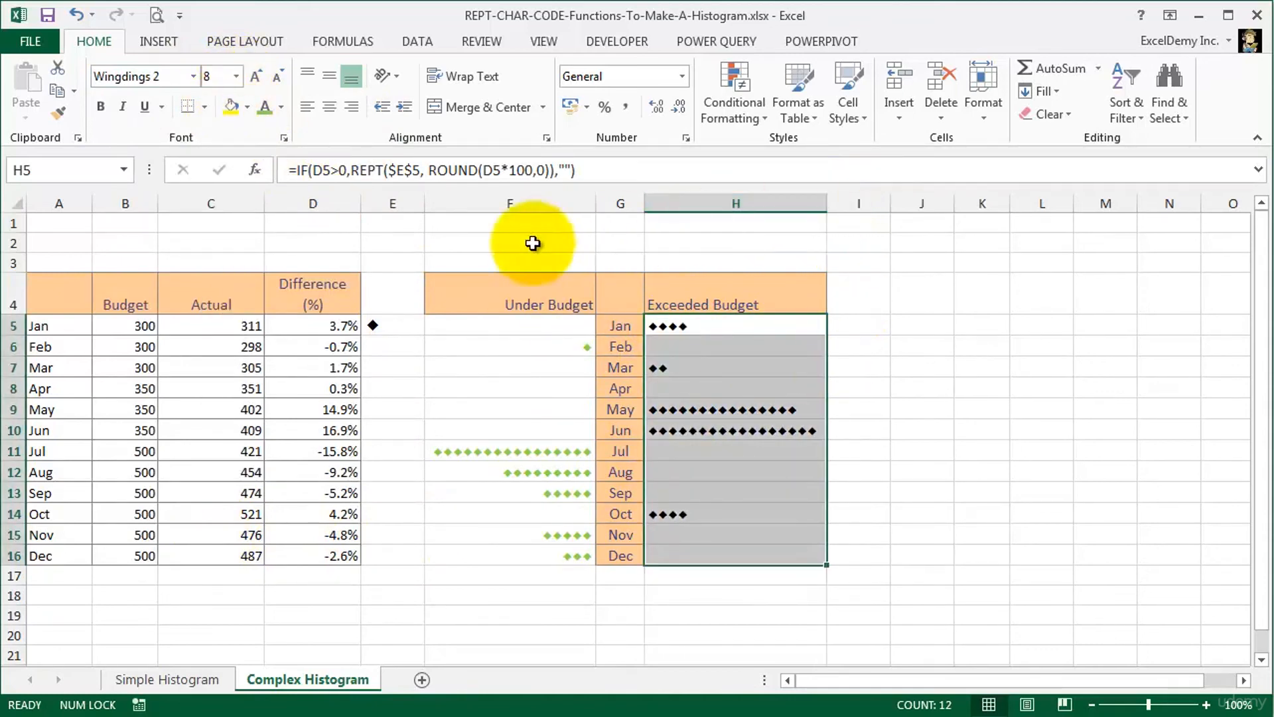
click(282, 107)
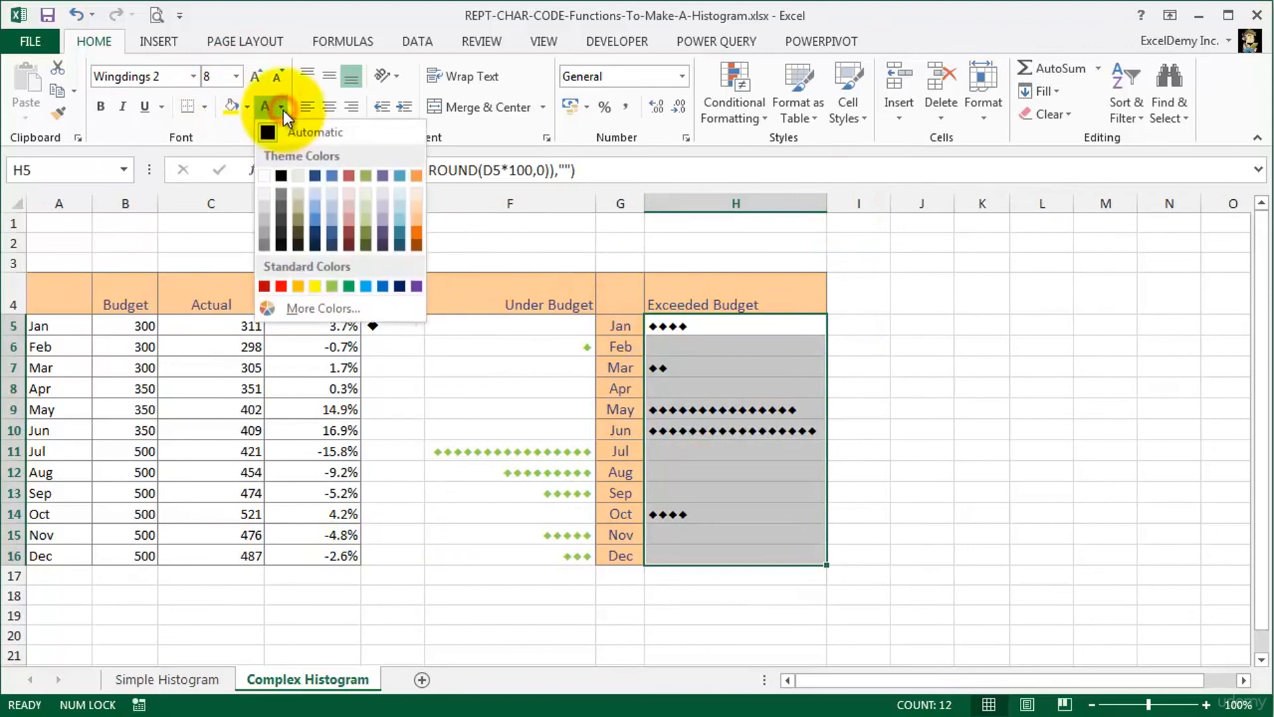
click(345, 219)
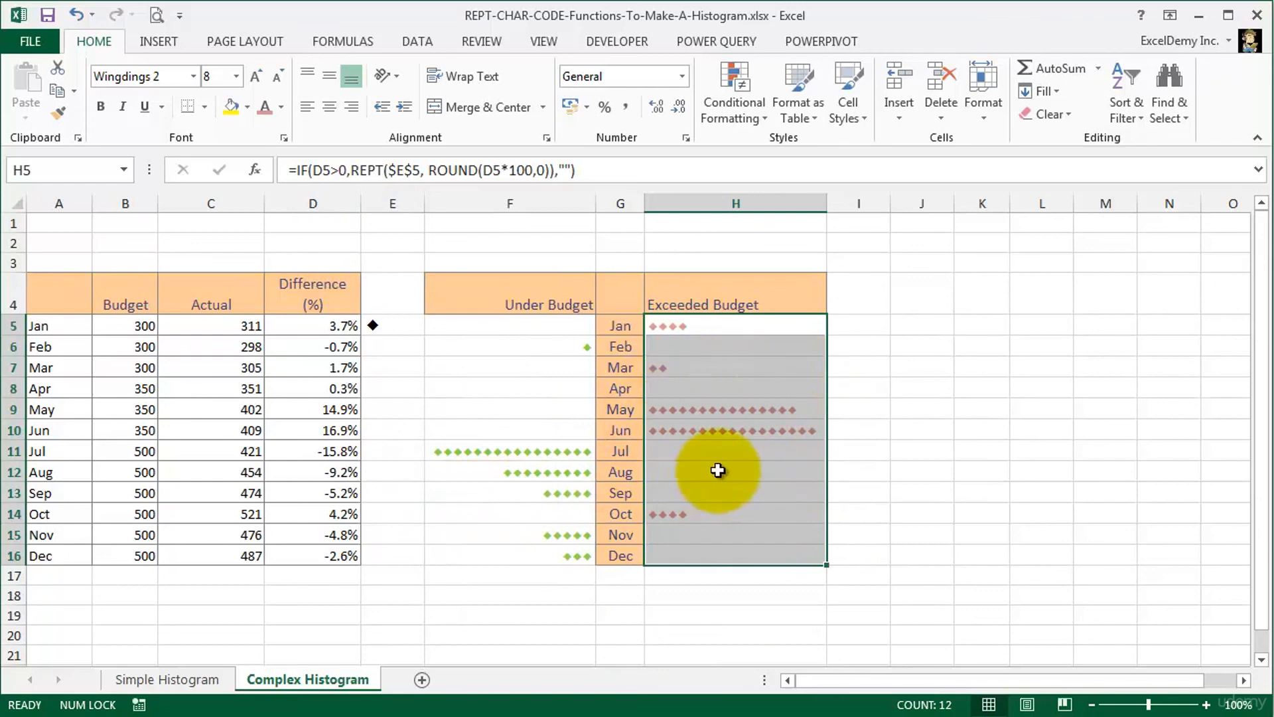
click(730, 430)
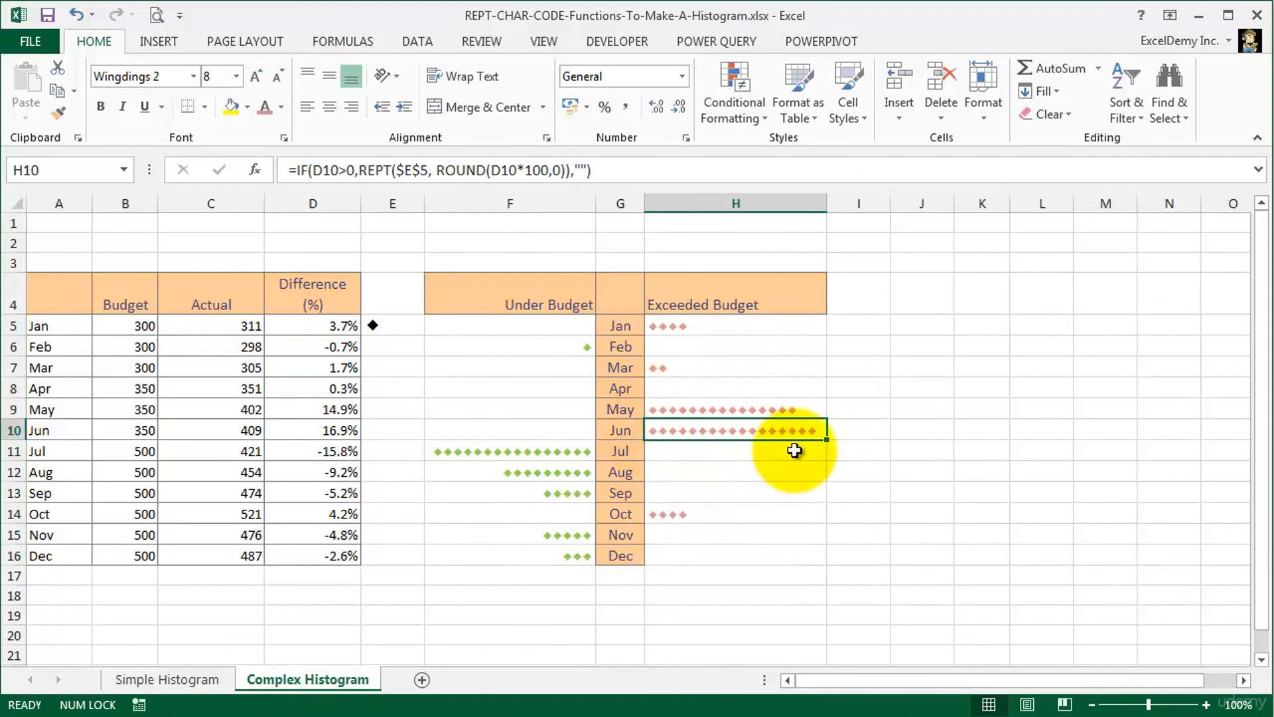
click(529, 455)
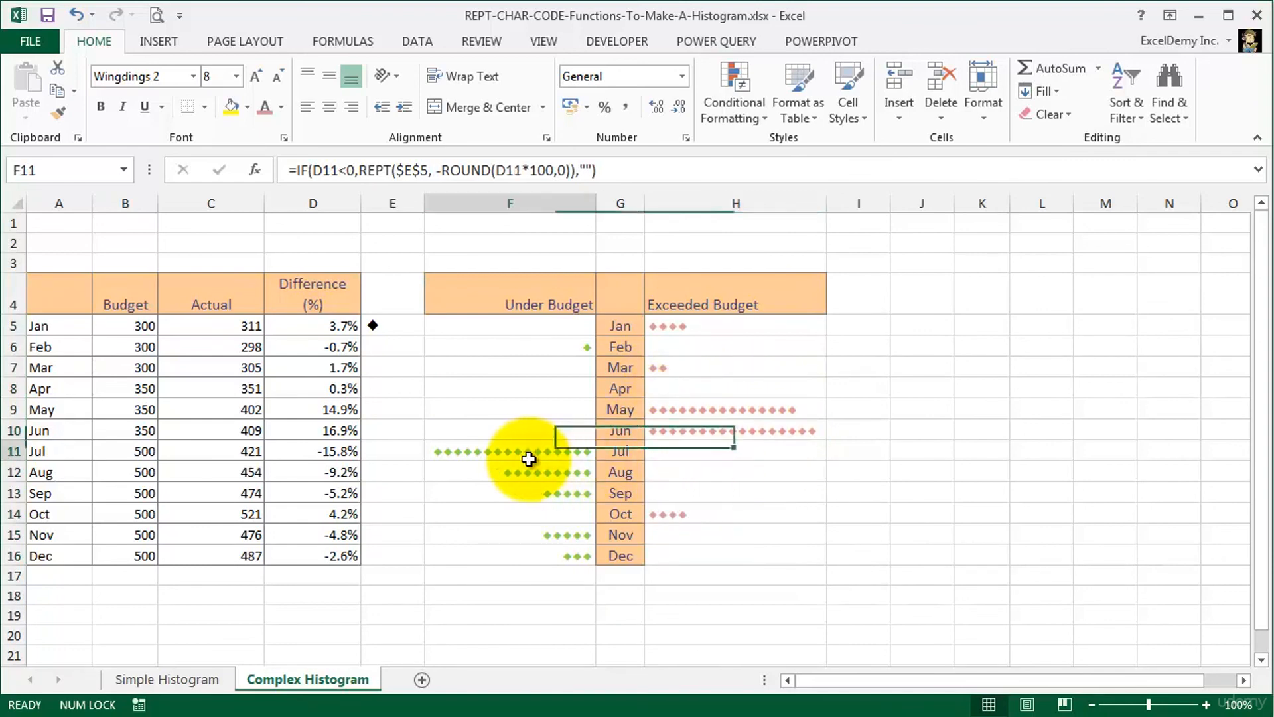